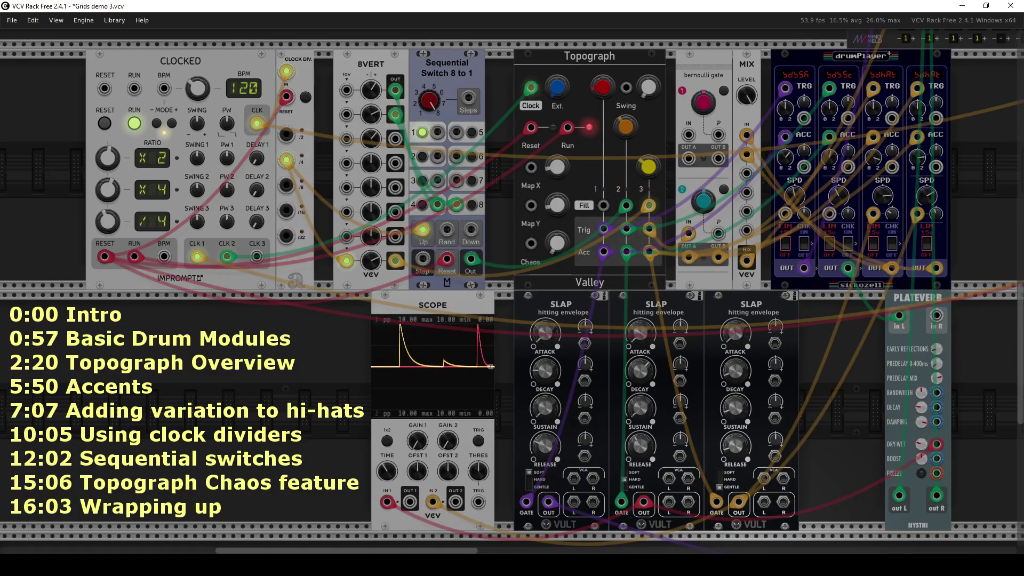
Turn Topograph's Chaos up to about 0.97 and set Map X to about 0.17
mouse_move(556, 243)
drag(556, 243, 556, 212)
mouse_move(557, 174)
mouse_down()
mouse_move(556, 157)
mouse_move(556, 173)
mouse_up()
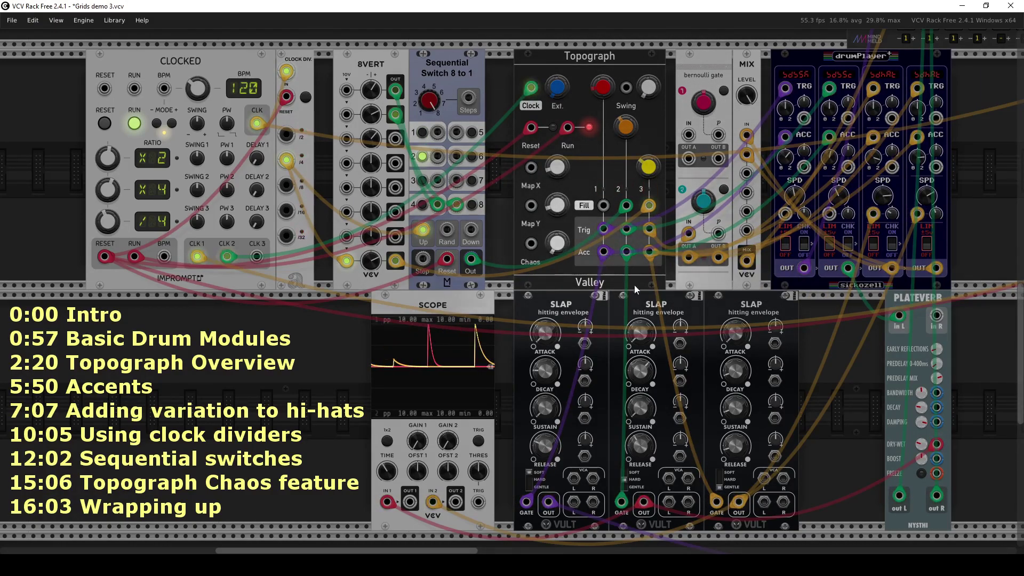
mouse_move(922, 454)
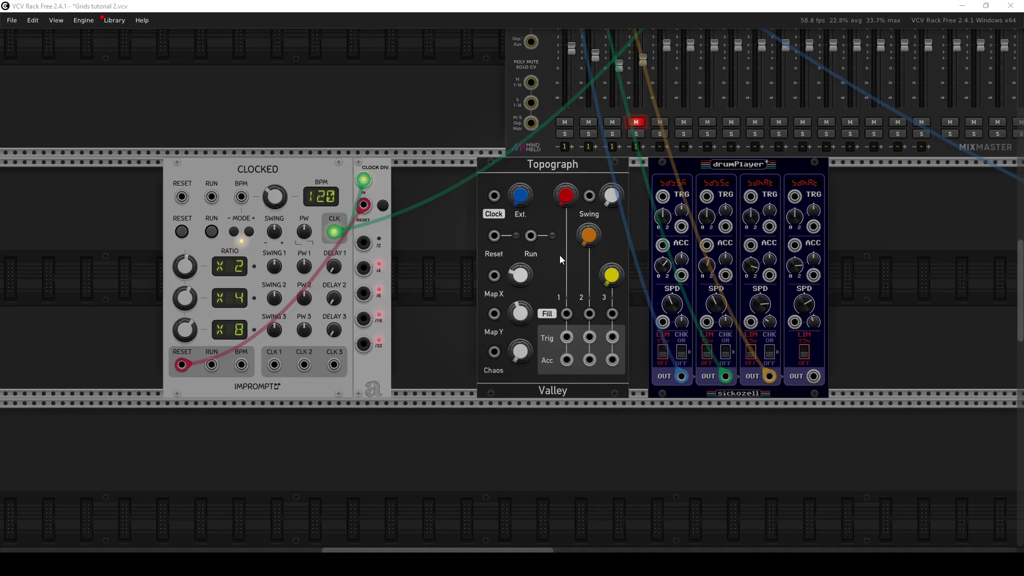
Raise Topograph's Map X from about 0.27 to about 0.33
mouse_move(525, 273)
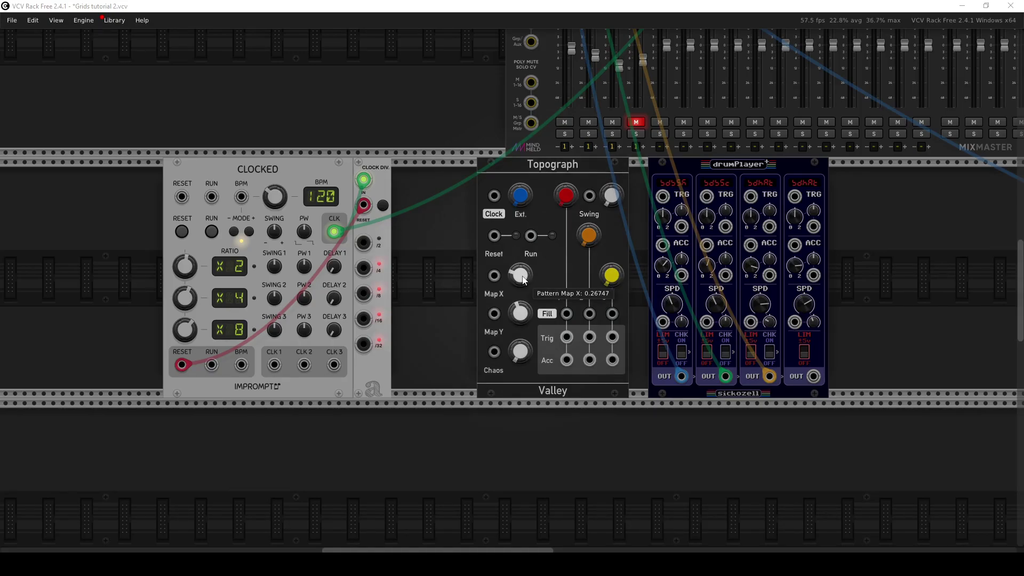
drag(521, 276, 521, 264)
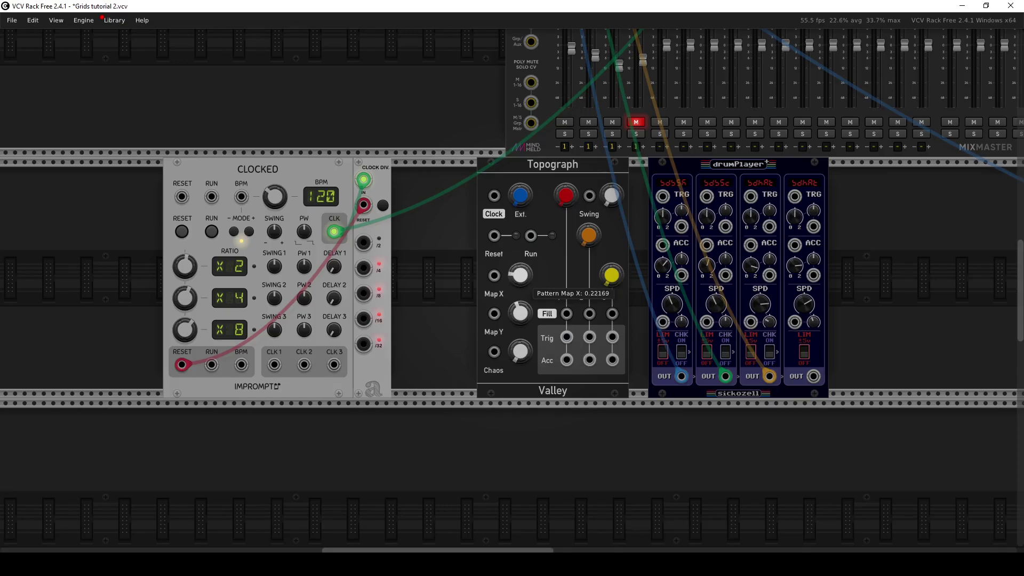
mouse_move(522, 317)
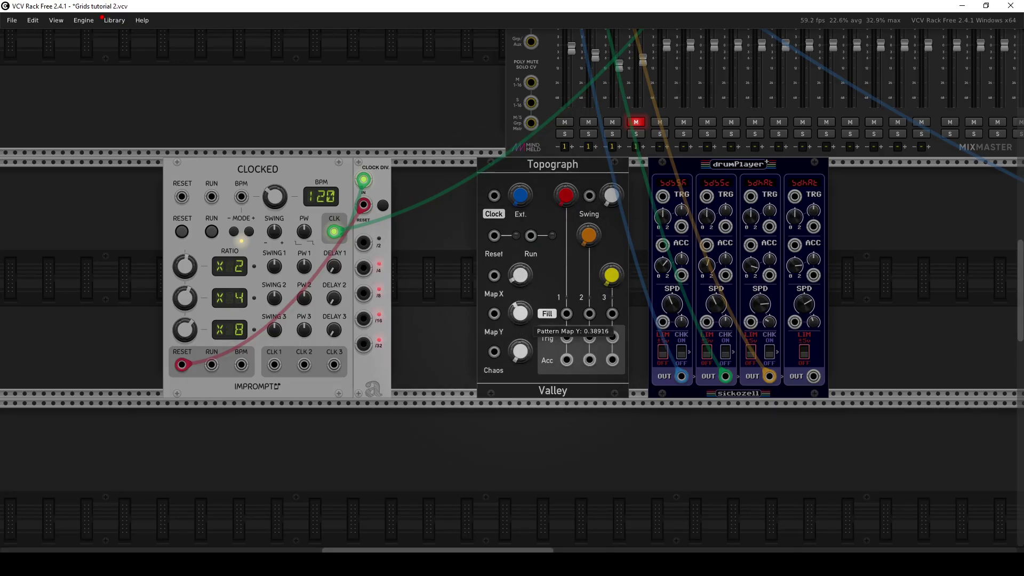
mouse_move(523, 288)
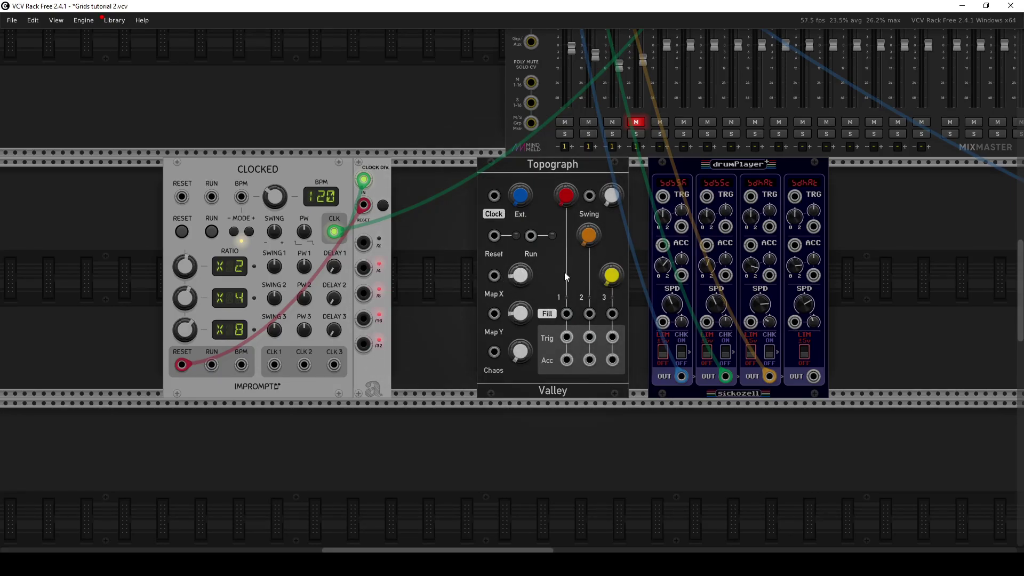
mouse_move(601, 293)
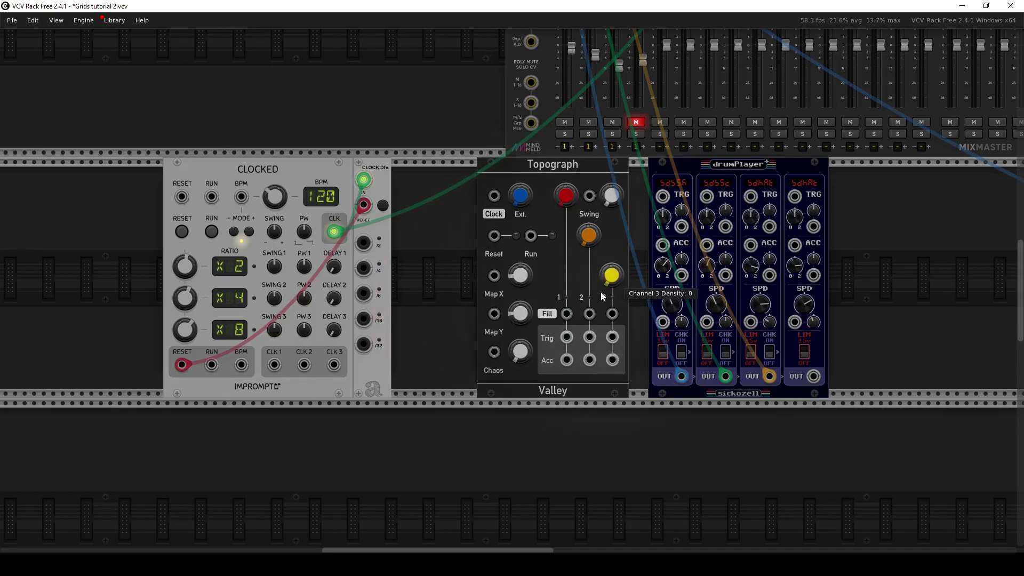
Cable Topograph's bass, snare and hi-hat triggers to drumPlayer TRG 1–3 and set tempo near 119 BPM
right_click(567, 338)
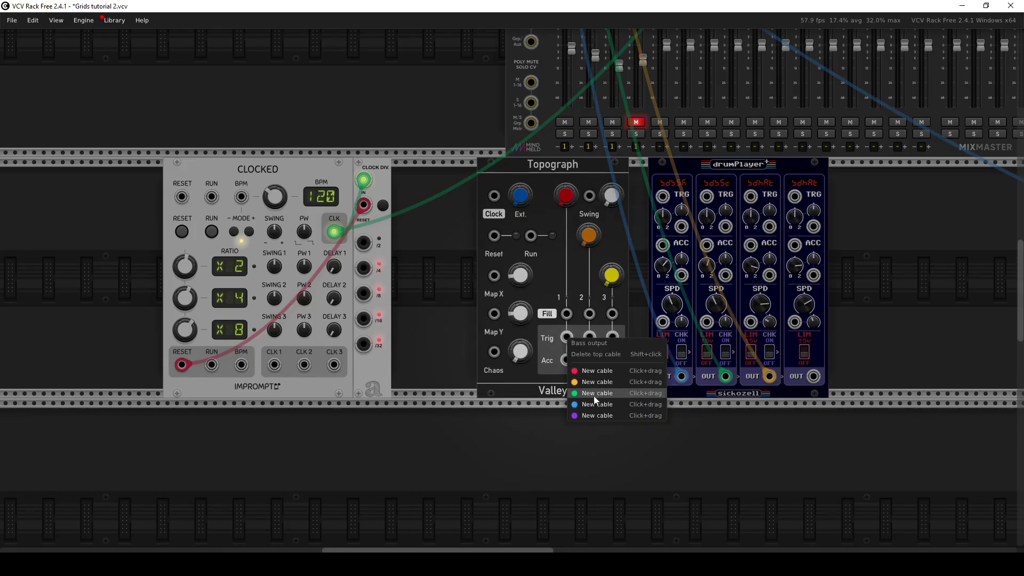
drag(595, 404, 662, 196)
right_click(590, 339)
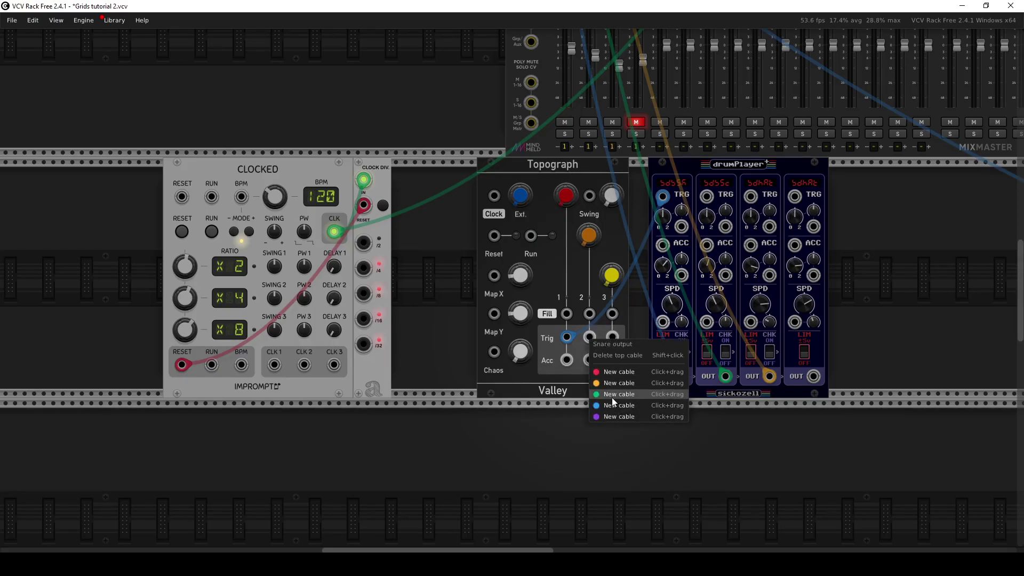
drag(615, 398, 706, 196)
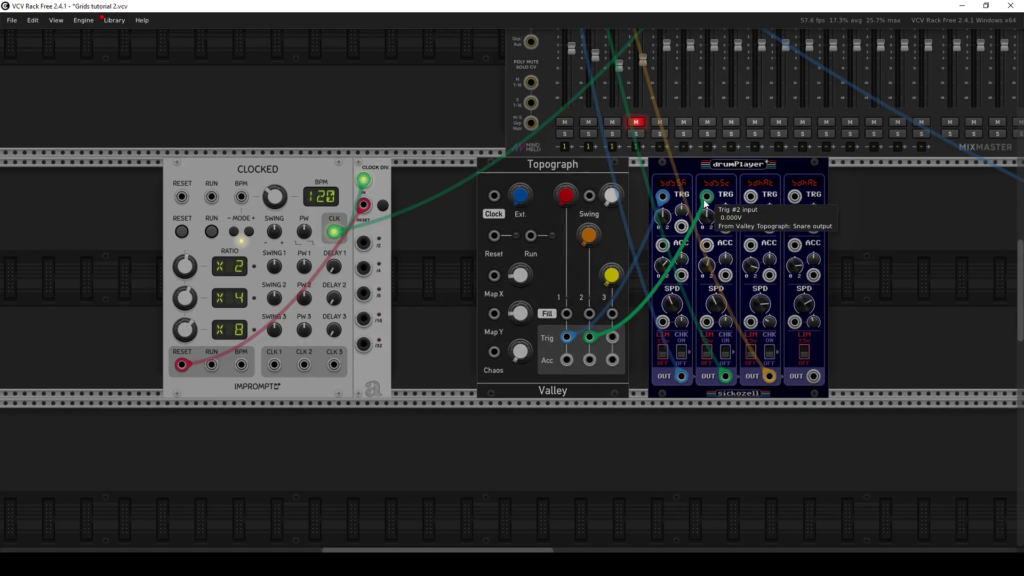
right_click(619, 333)
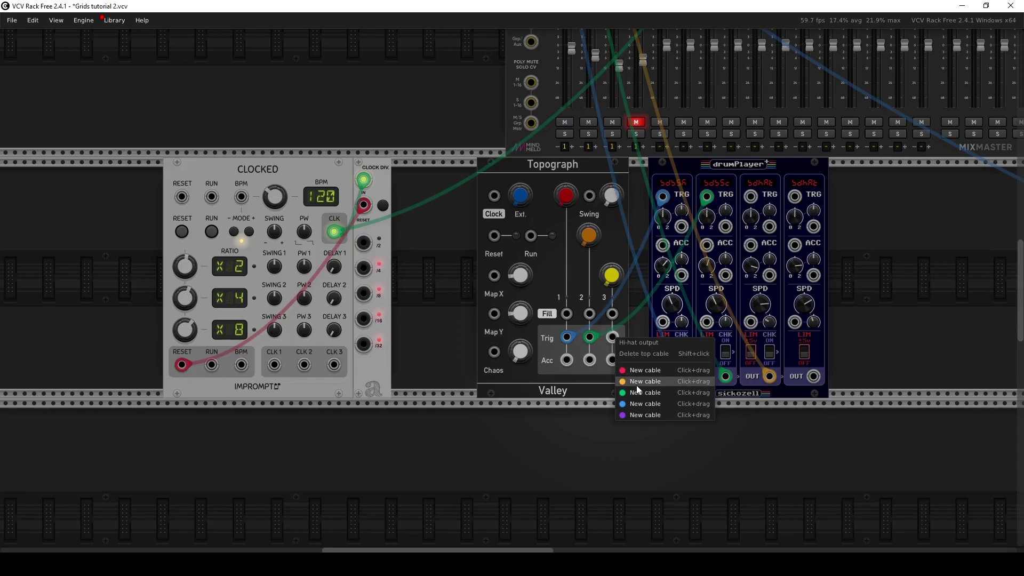
drag(635, 385, 750, 197)
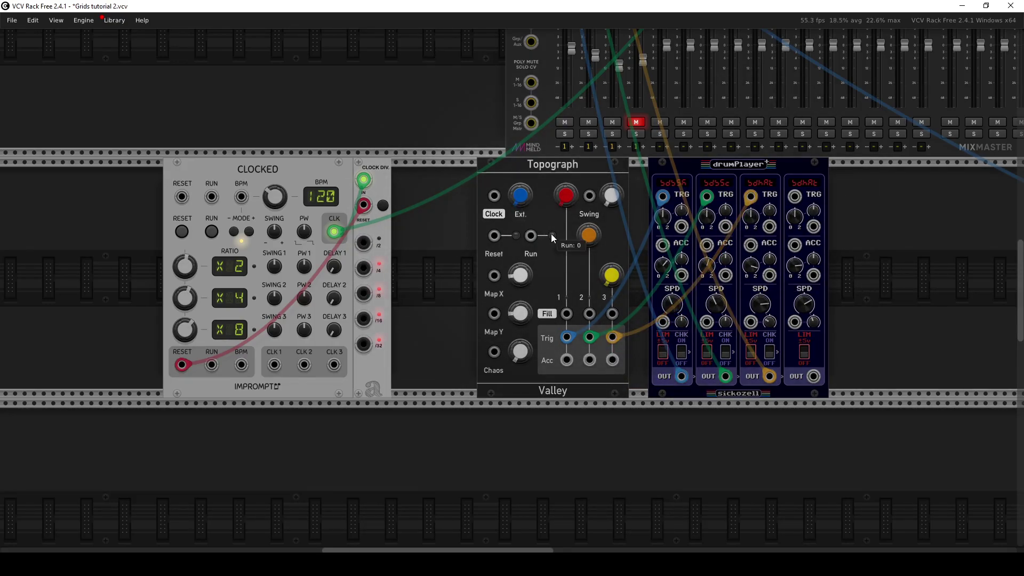
drag(519, 195, 520, 189)
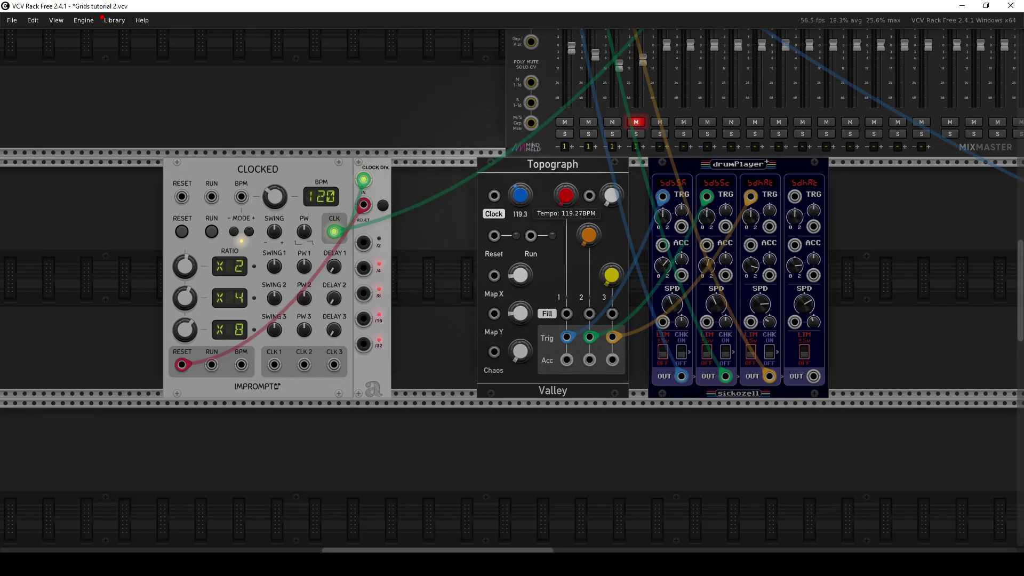
Start Topograph running and set channel densities to about 0.70, 0.27 and 0.59
click(552, 236)
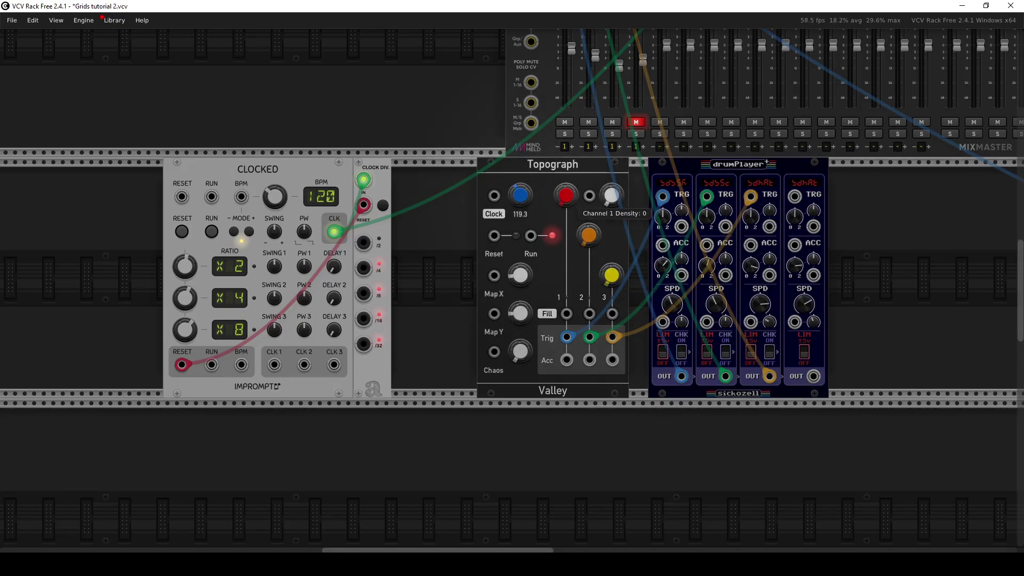
drag(565, 195, 565, 197)
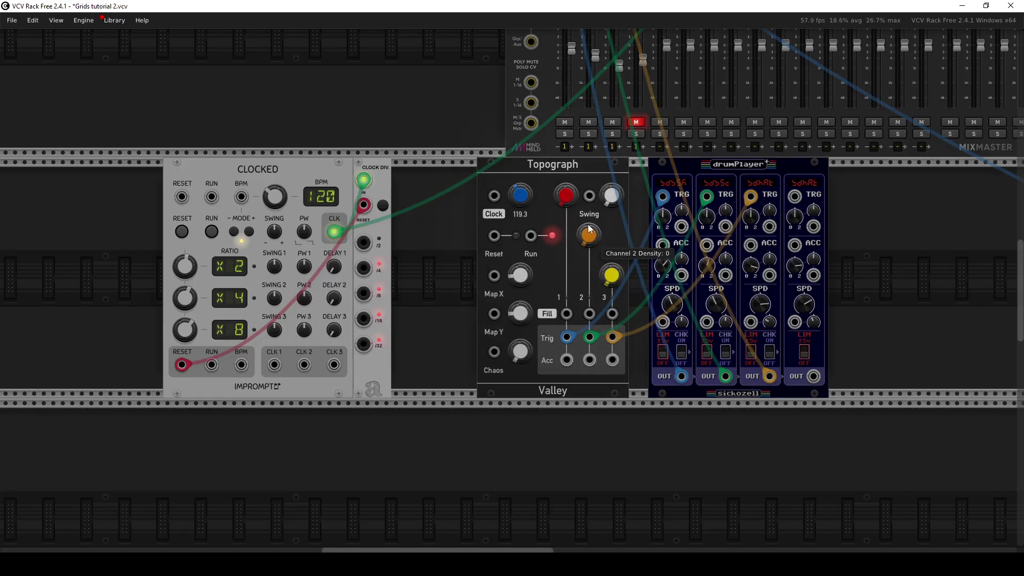
drag(565, 195, 565, 93)
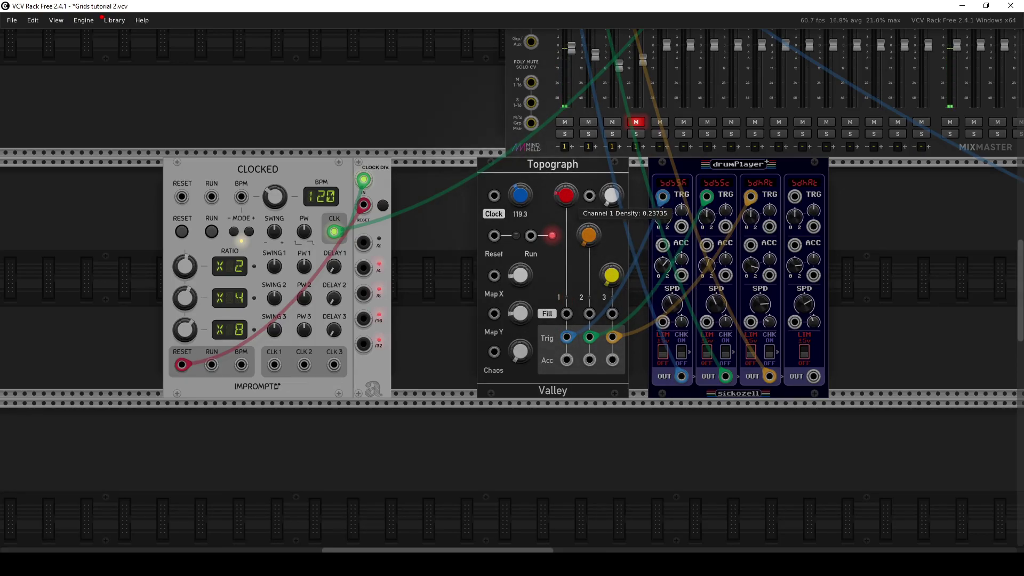
drag(566, 195, 565, 171)
drag(587, 241, 587, 238)
drag(612, 282, 613, 257)
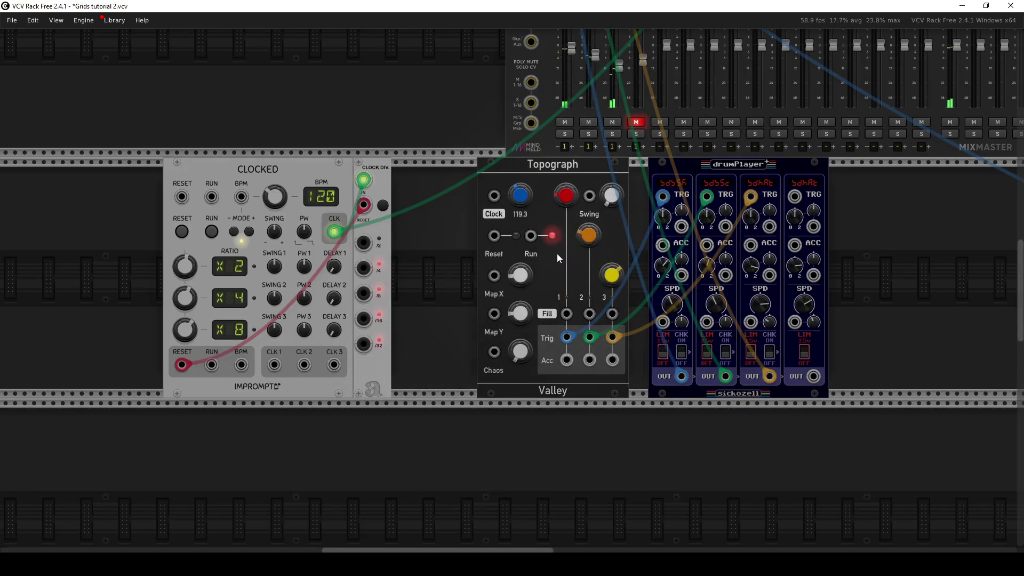
Move Topograph's Map X and Map Y to new spots, settling Map Y around 0.26
drag(520, 275, 520, 275)
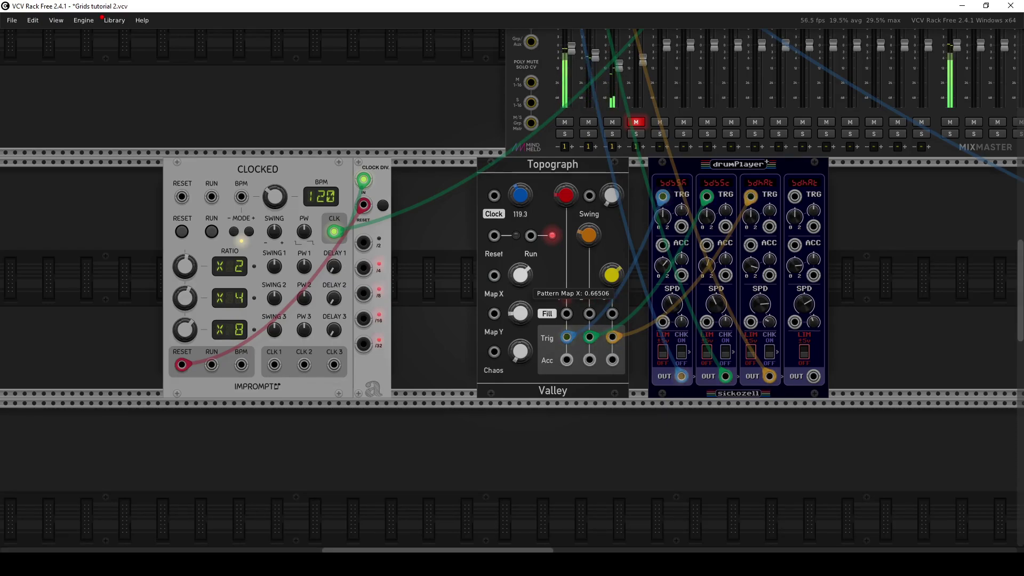
drag(519, 275, 520, 307)
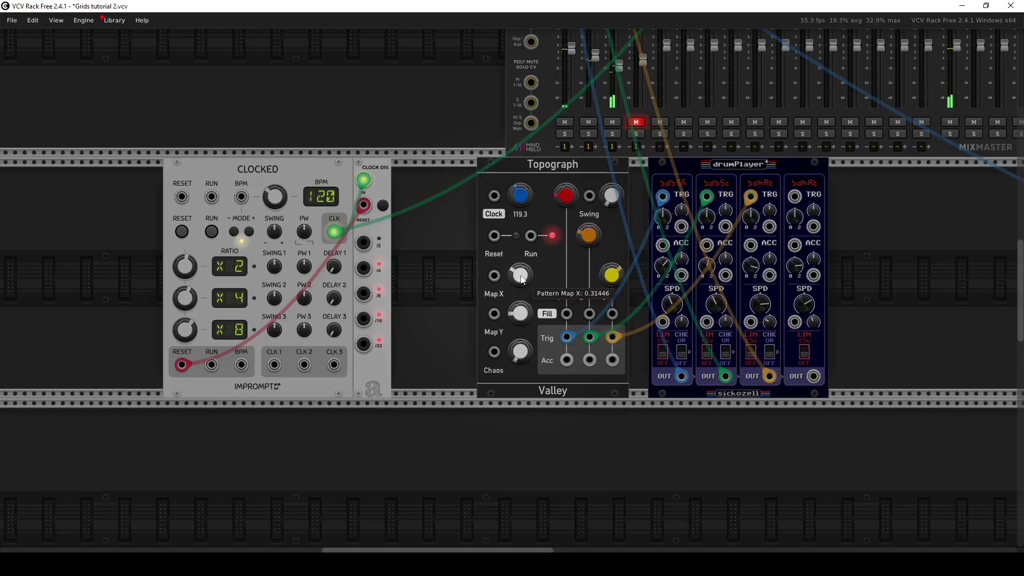
drag(520, 313, 520, 313)
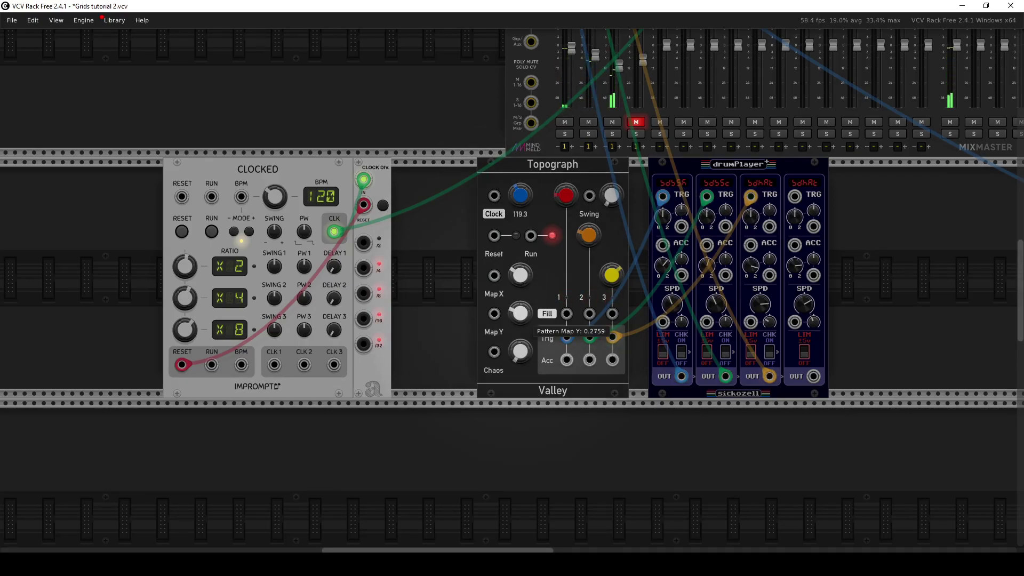
drag(520, 313, 520, 312)
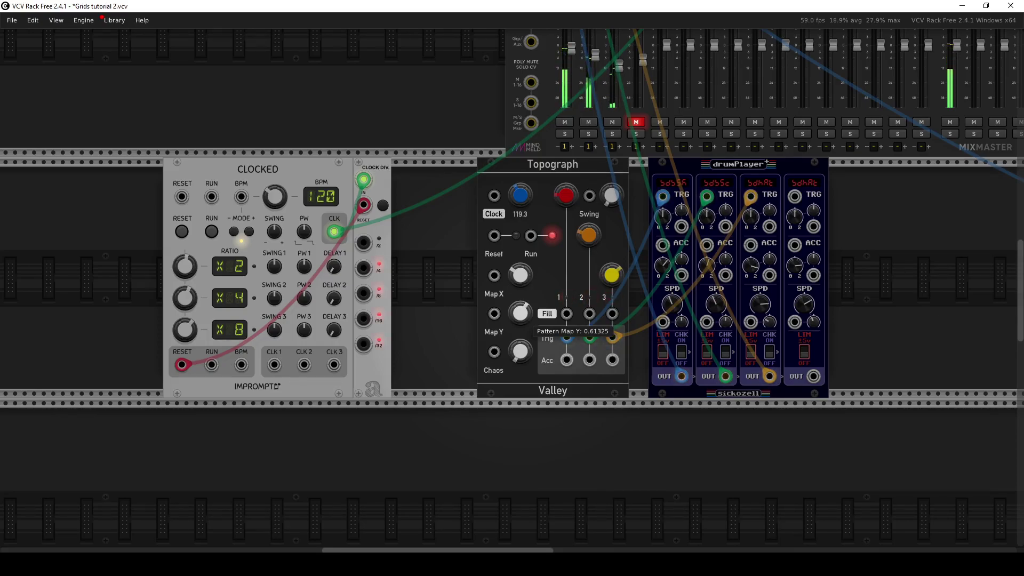
drag(520, 313, 520, 313)
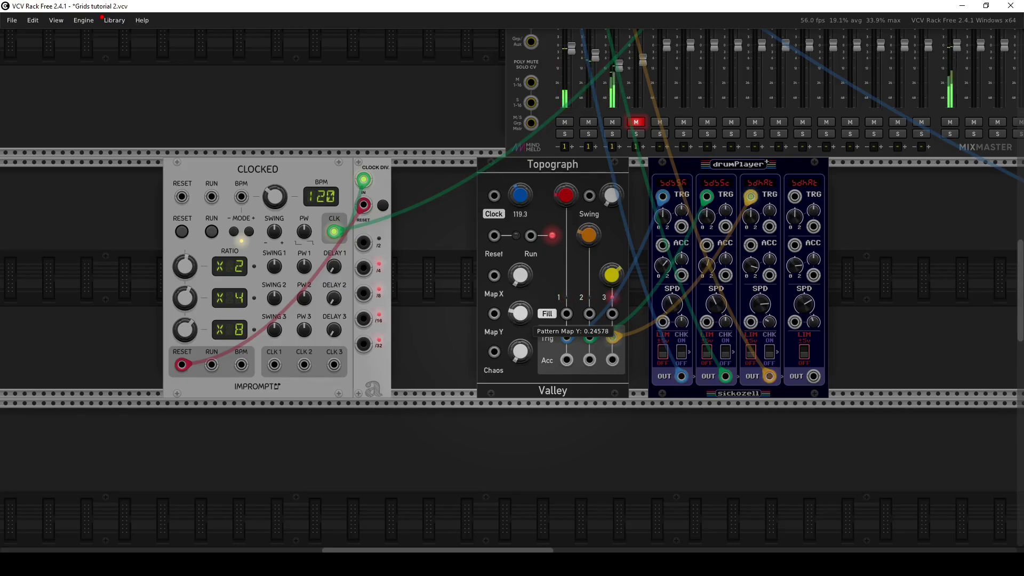
drag(518, 291, 519, 280)
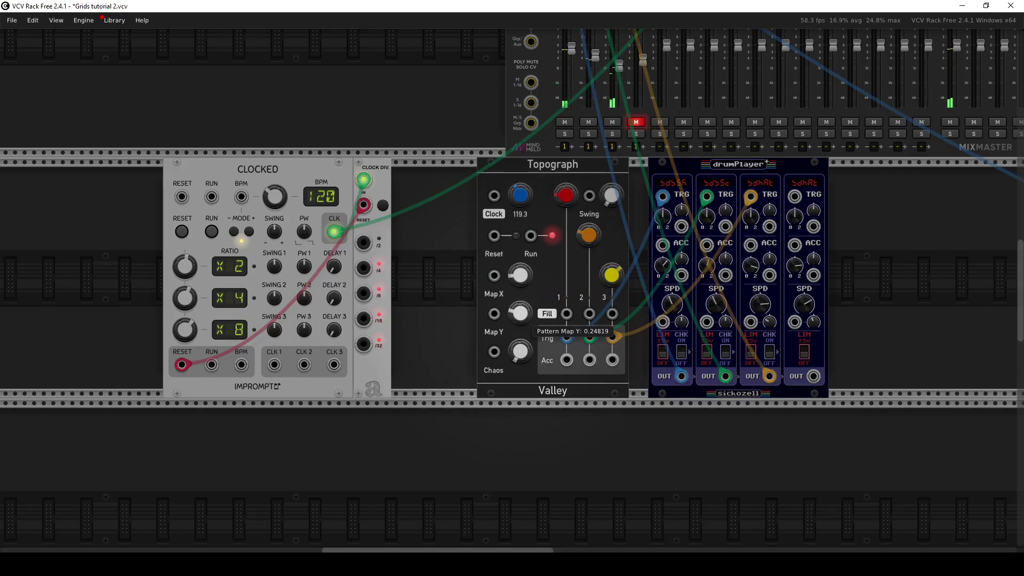
drag(519, 313, 519, 312)
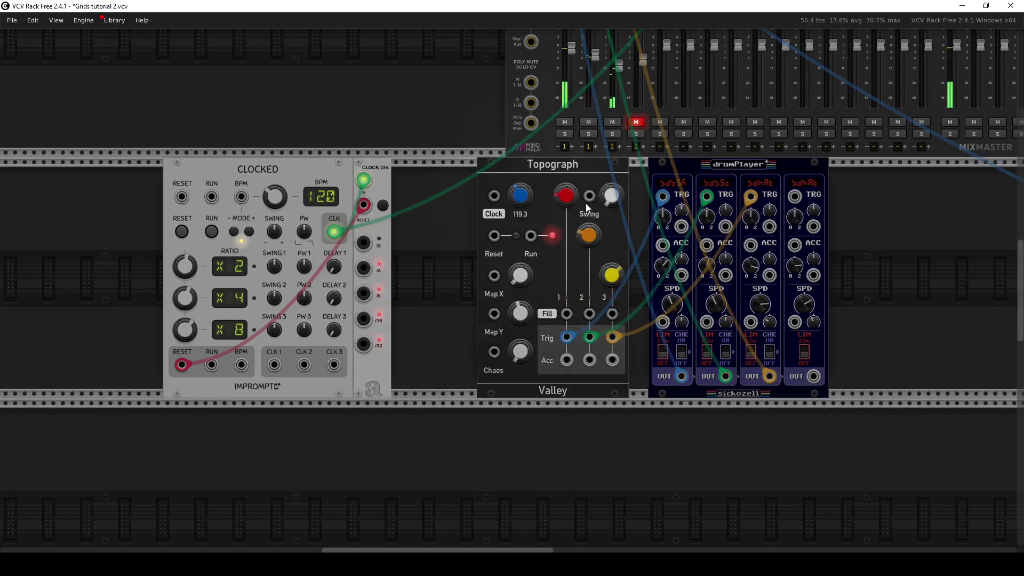
Rebalance densities to about 0.55, 0.34 and nearly full (0.996) for channels 1–3
drag(588, 235, 591, 237)
drag(611, 274, 611, 275)
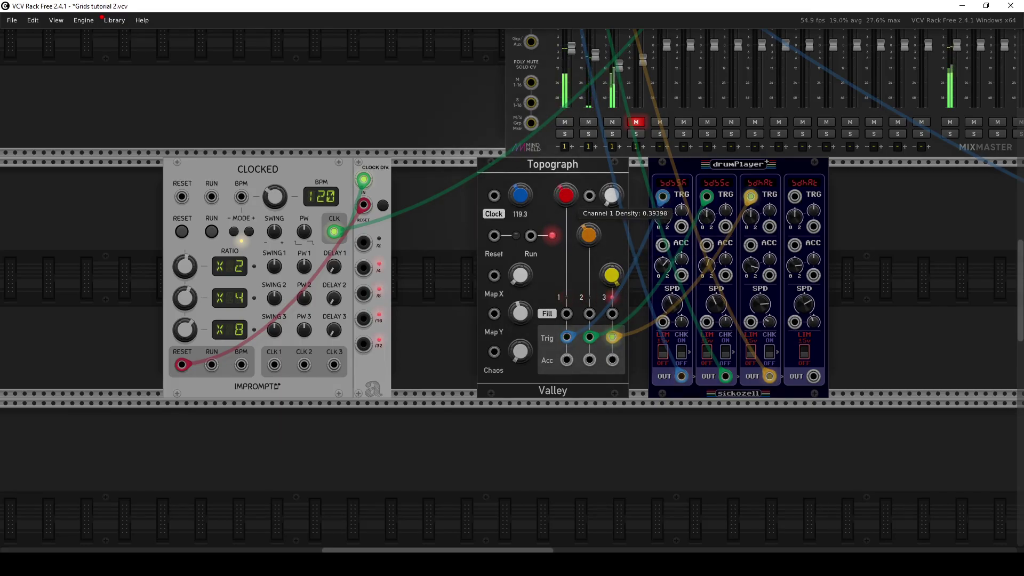
drag(566, 195, 566, 197)
drag(612, 275, 611, 273)
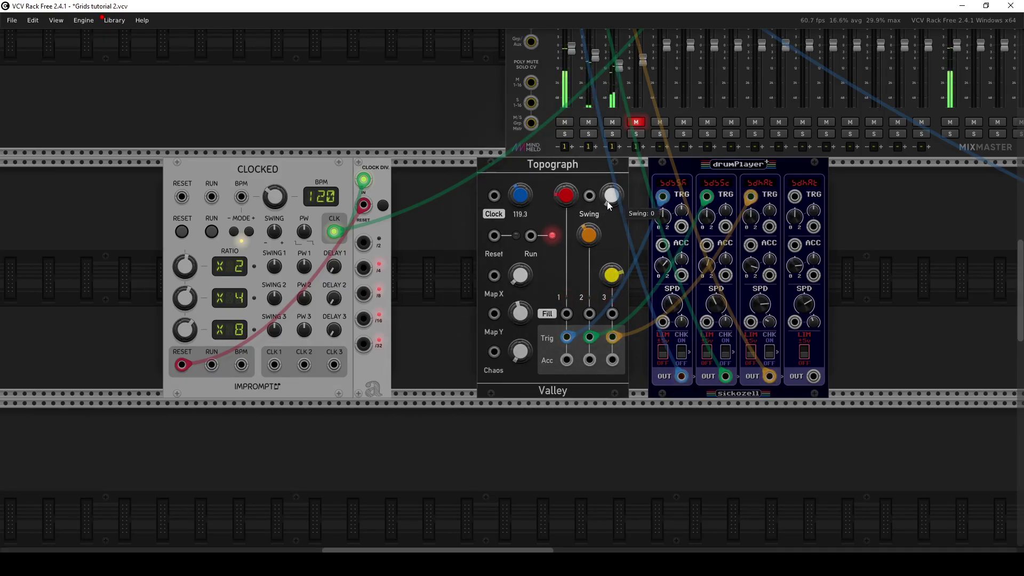
Lower Topograph's Swing knob to about 0.76
mouse_move(525, 196)
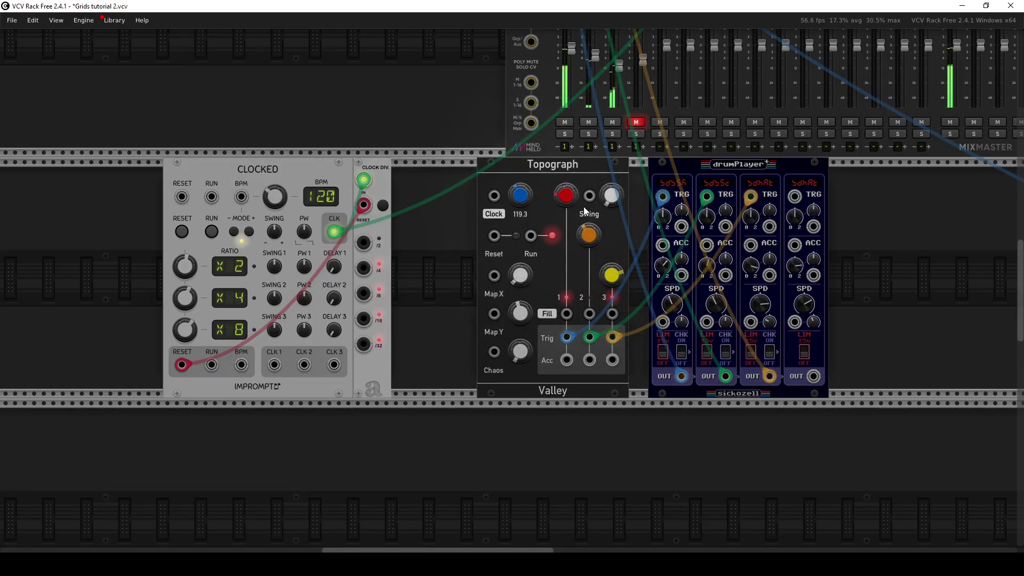
drag(610, 203, 610, 197)
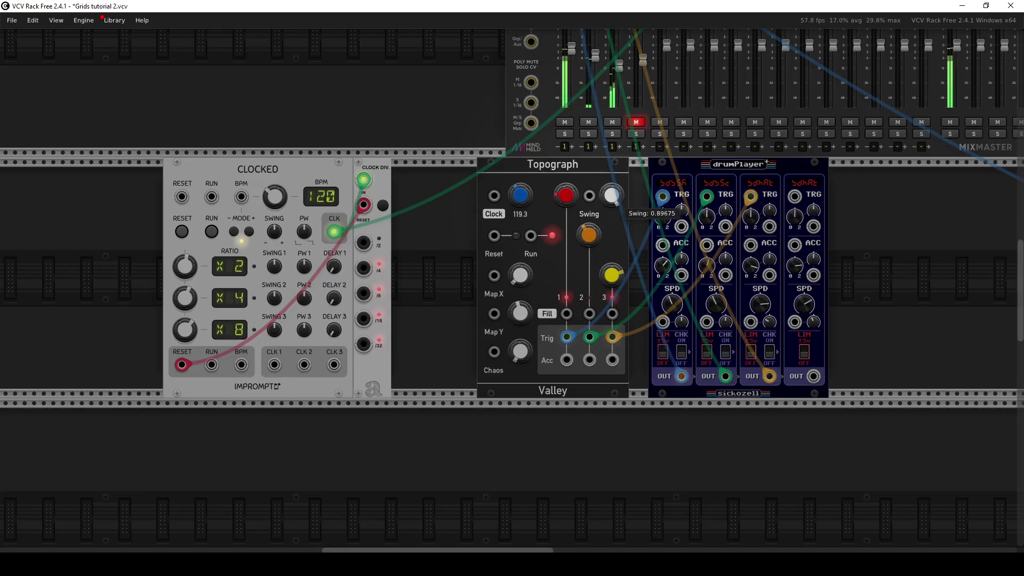
drag(610, 197, 610, 209)
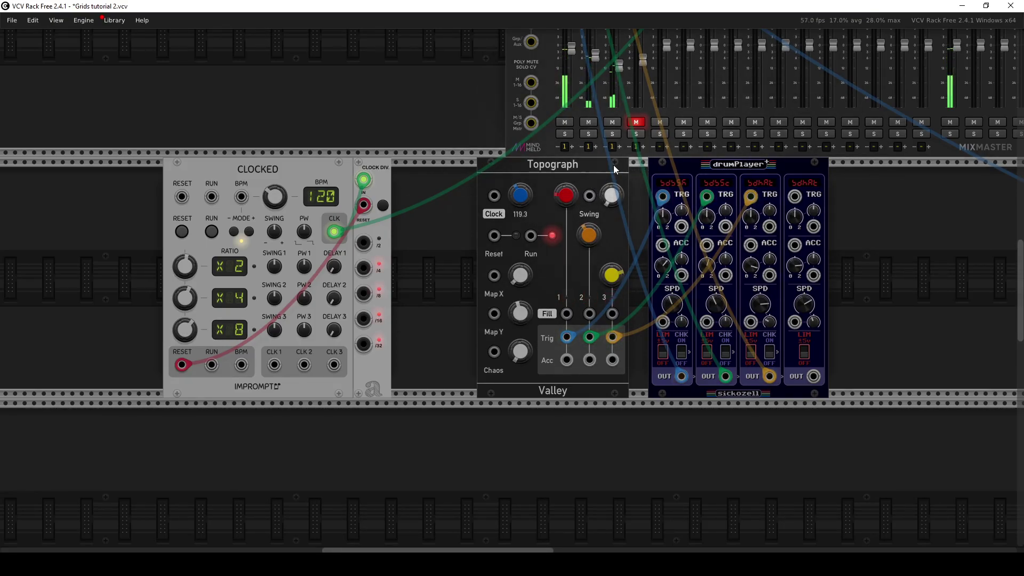
Shift Topograph left, stop it, and cable its bass accent output to drumPlayer ACC 1
drag(611, 164, 586, 163)
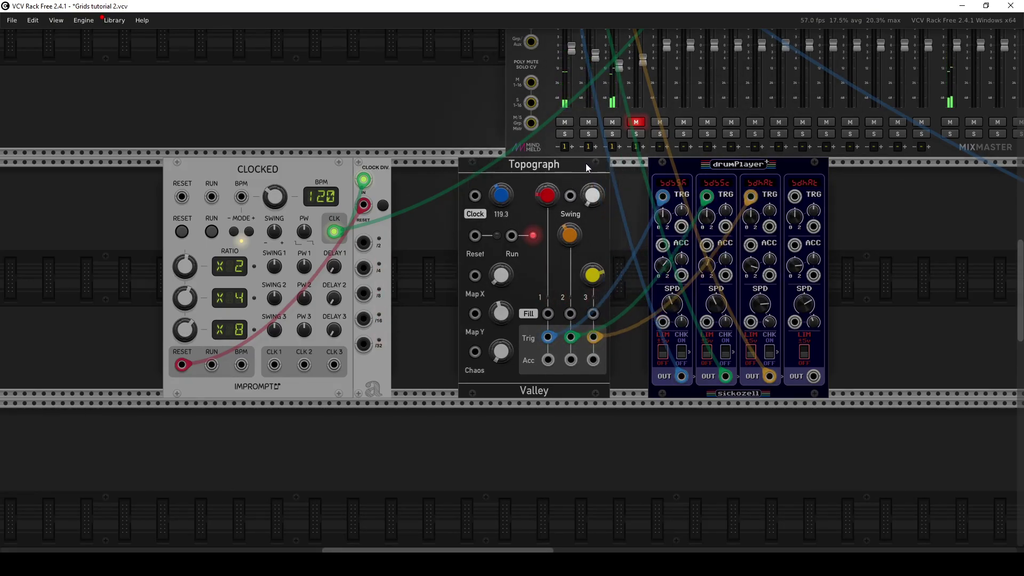
click(533, 236)
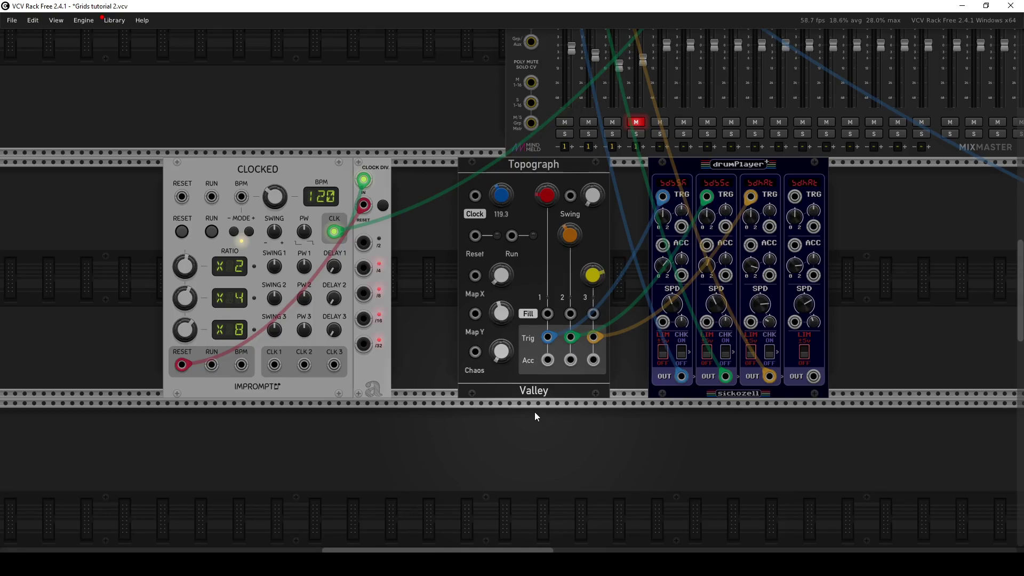
right_click(548, 360)
click(547, 360)
right_click(548, 361)
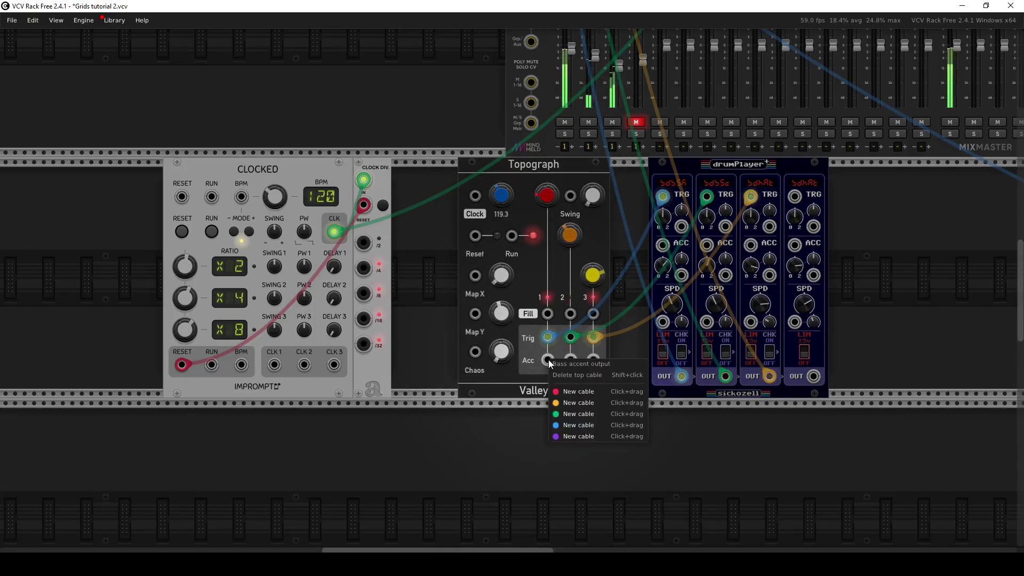
click(565, 425)
click(662, 245)
Cable Topograph's snare and hi-hat accent outputs to drumPlayer ACC inputs 2 and 3
right_click(570, 359)
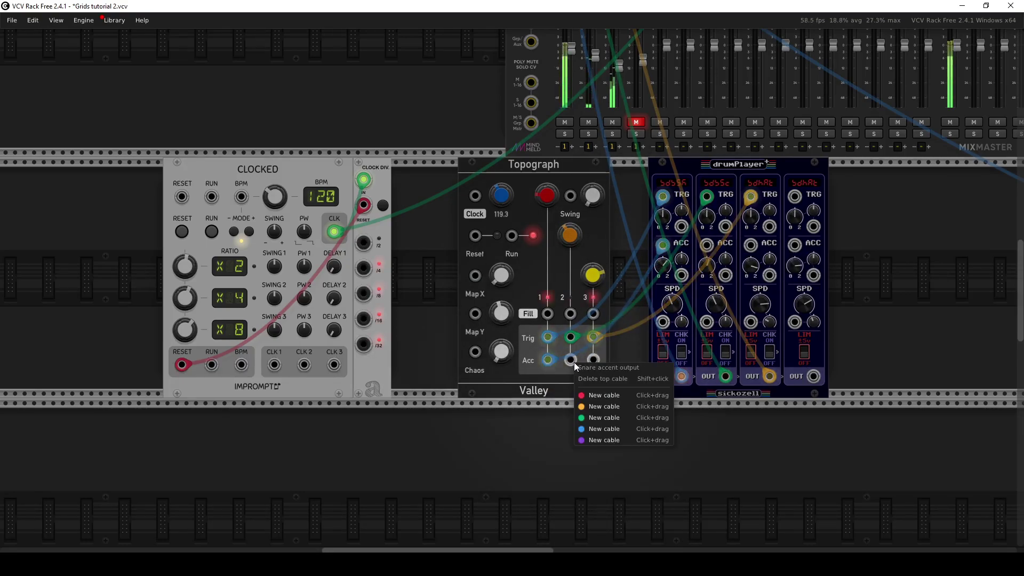
click(596, 418)
click(707, 245)
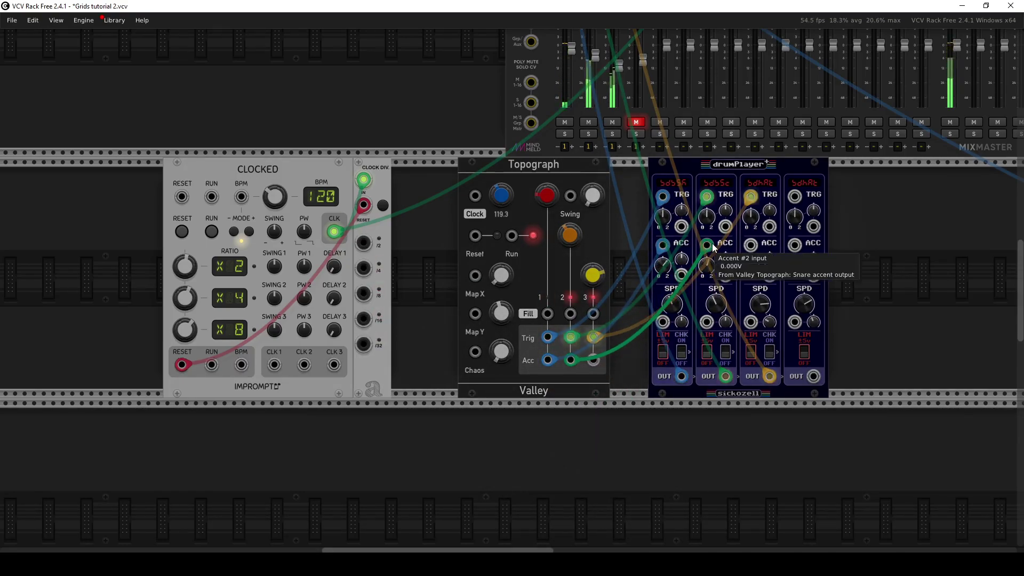
right_click(595, 360)
click(622, 412)
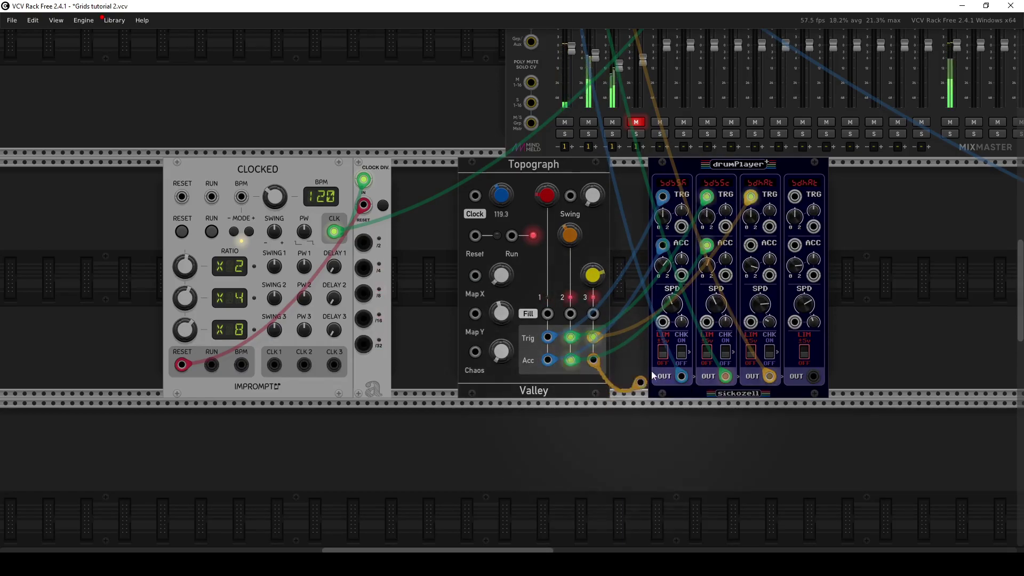
click(749, 248)
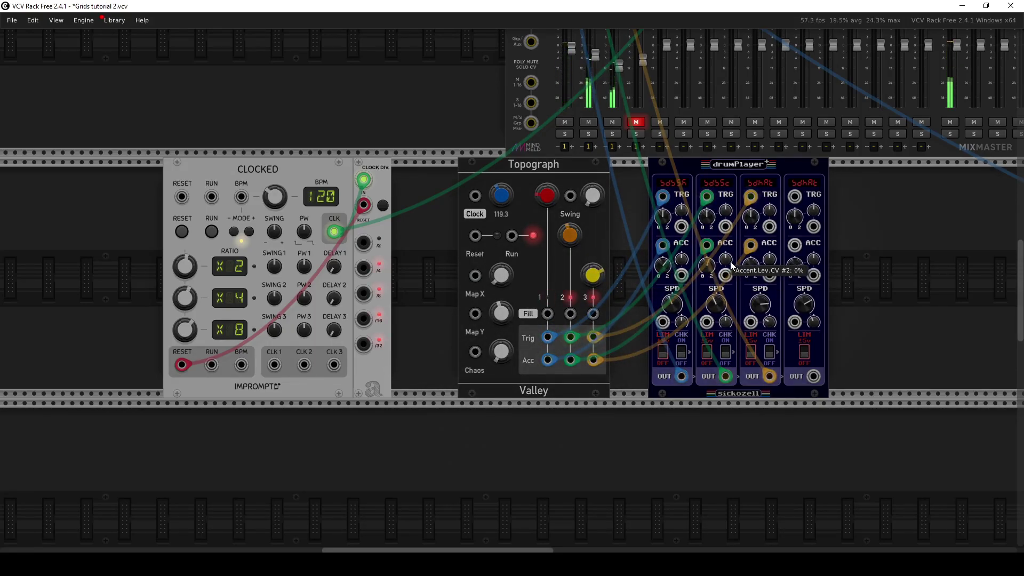
Adjust drumPlayer's third-channel accent level
click(751, 265)
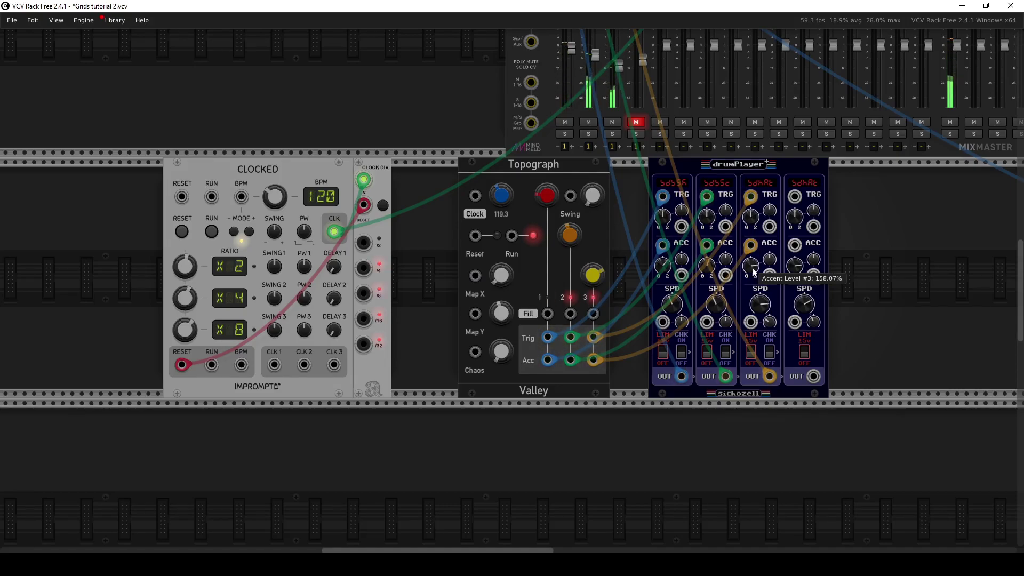
mouse_move(709, 268)
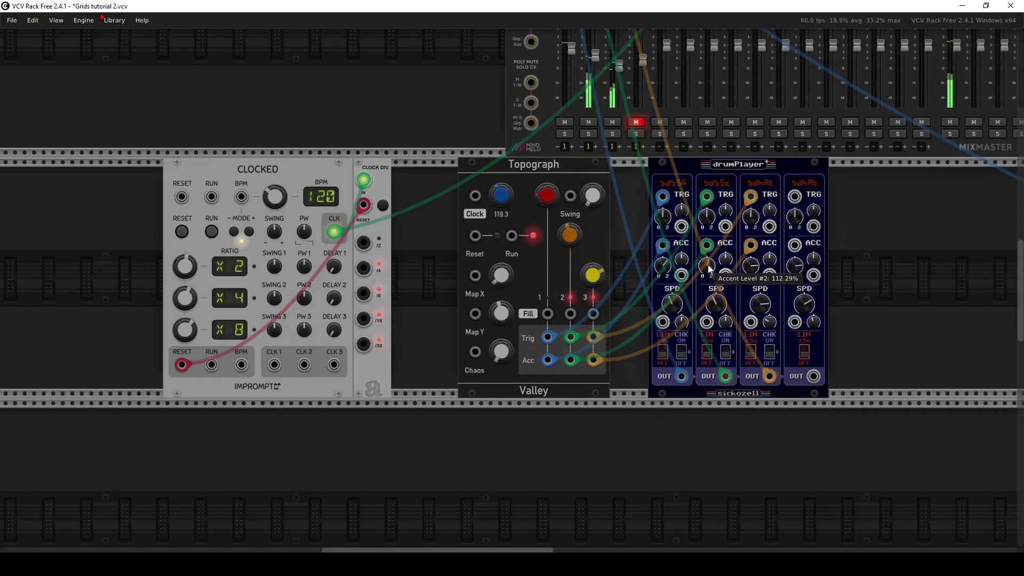
mouse_move(550, 372)
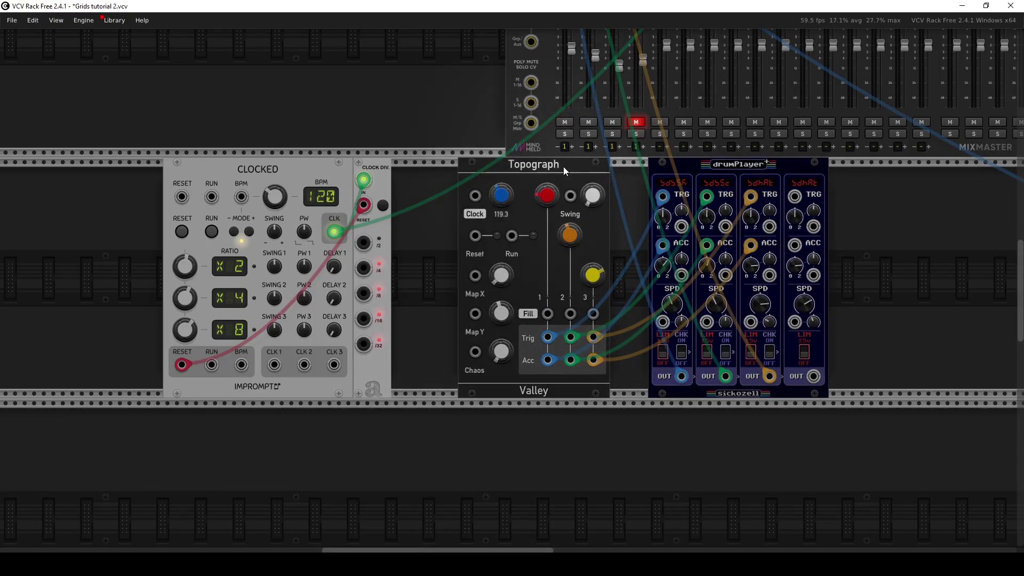
Make room and insert a Bernoulli Gate module between Topograph and drumPlayer
drag(564, 168, 525, 168)
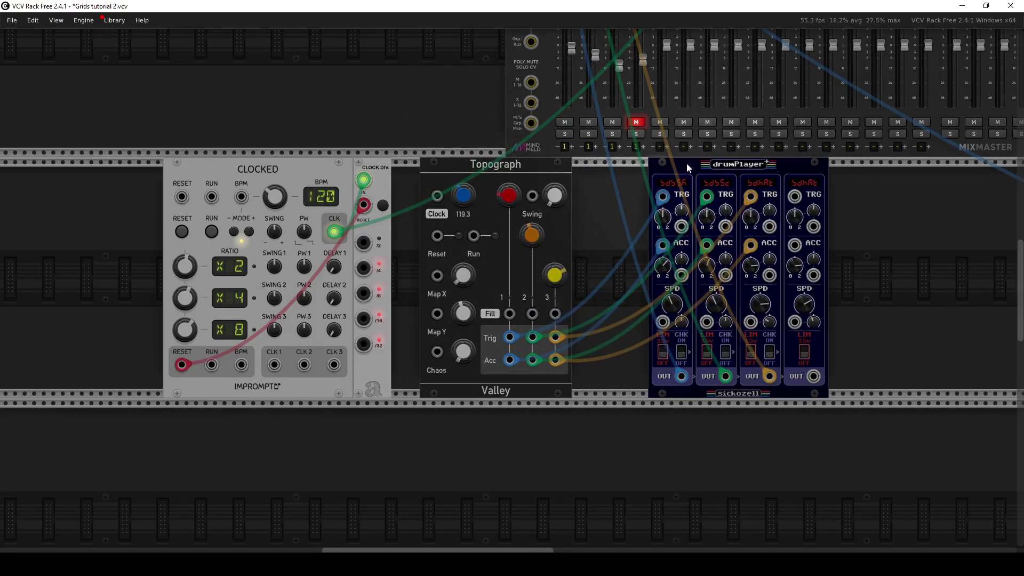
drag(687, 162, 699, 165)
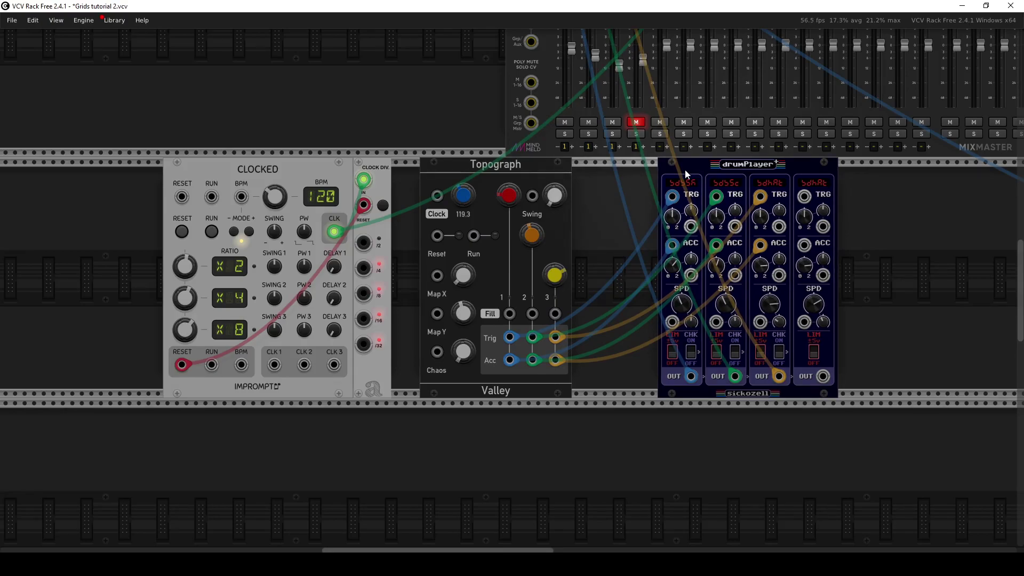
right_click(538, 415)
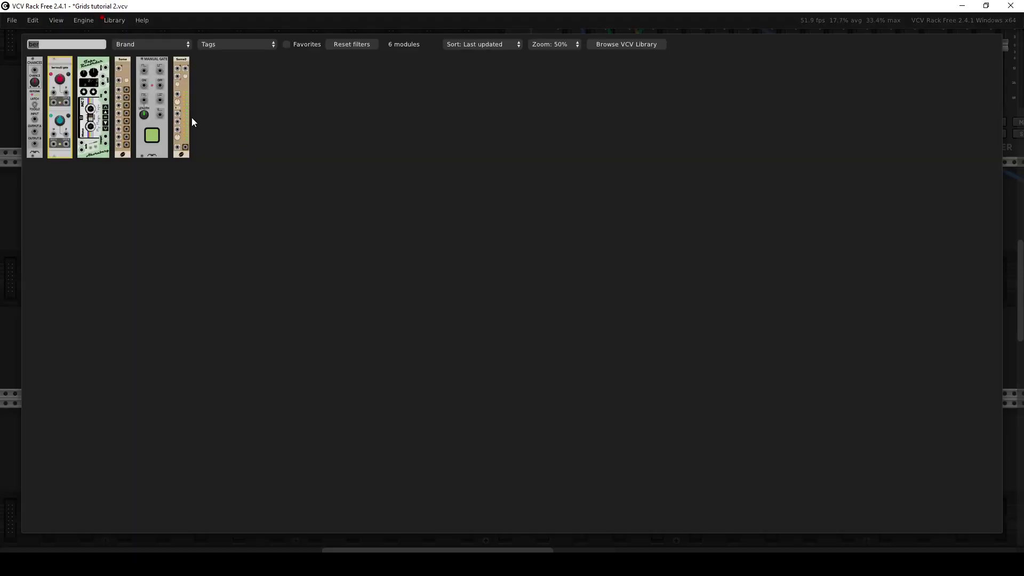
click(60, 98)
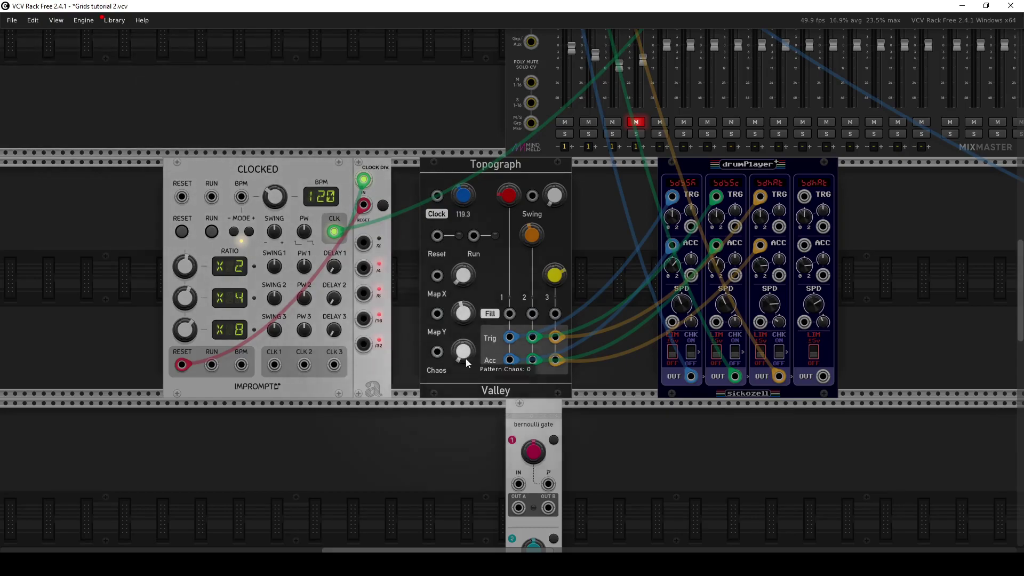
drag(556, 421, 618, 264)
drag(597, 183, 616, 184)
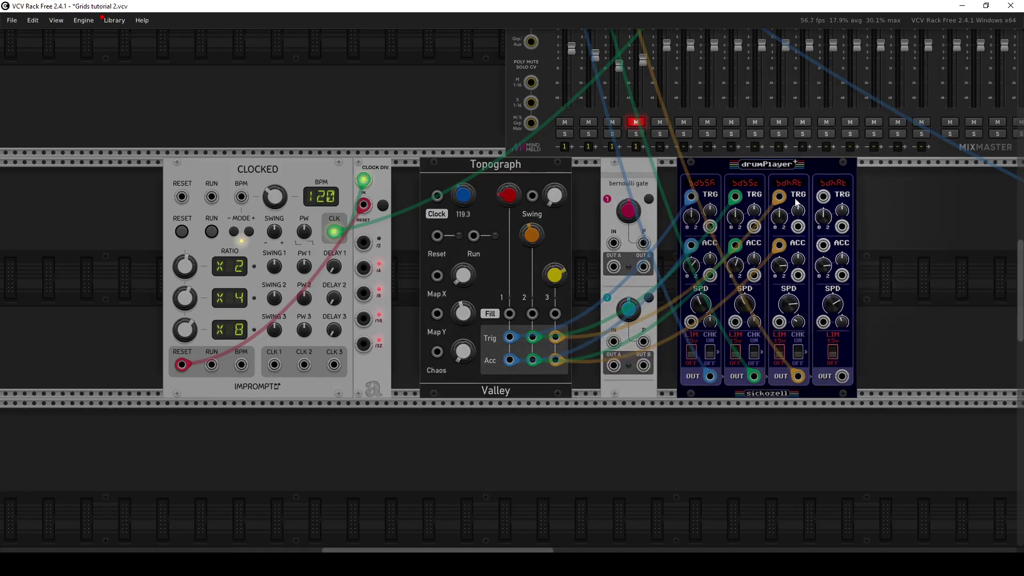
Route the third trigger into the Bernoulli Gate, with OUT A to TRG 3 and OUT B to TRG 4
drag(780, 198, 609, 242)
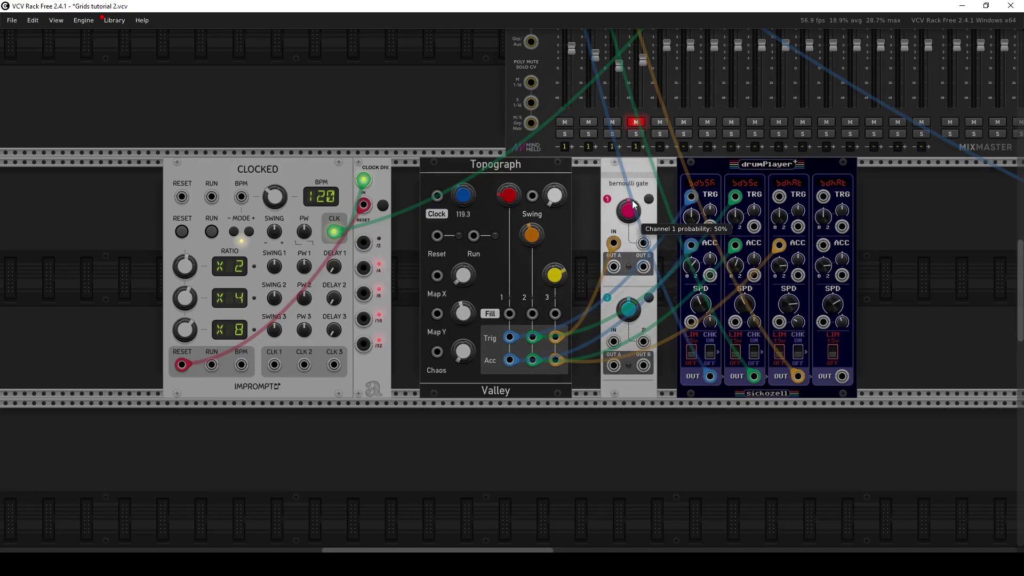
right_click(616, 268)
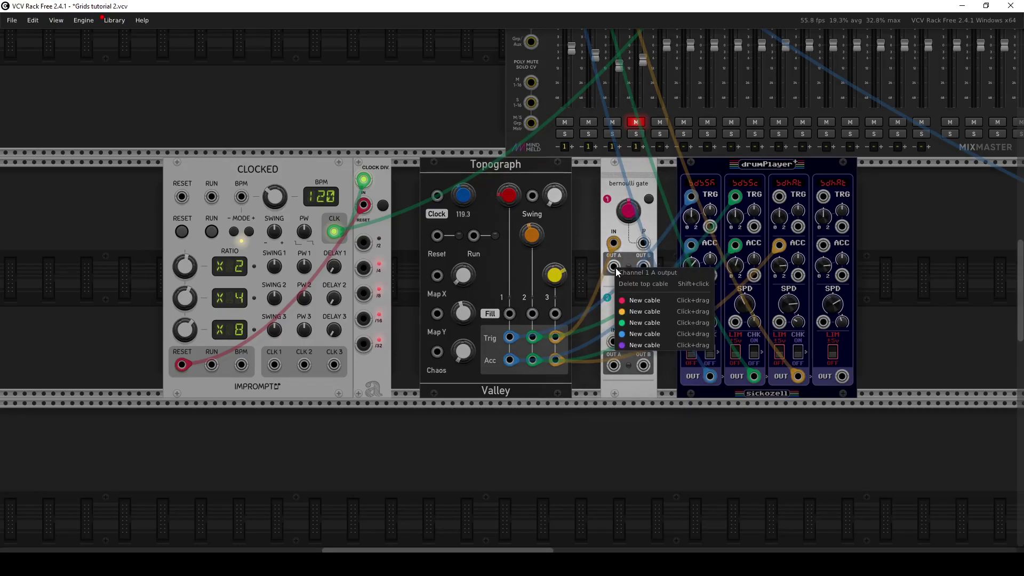
click(635, 313)
click(777, 199)
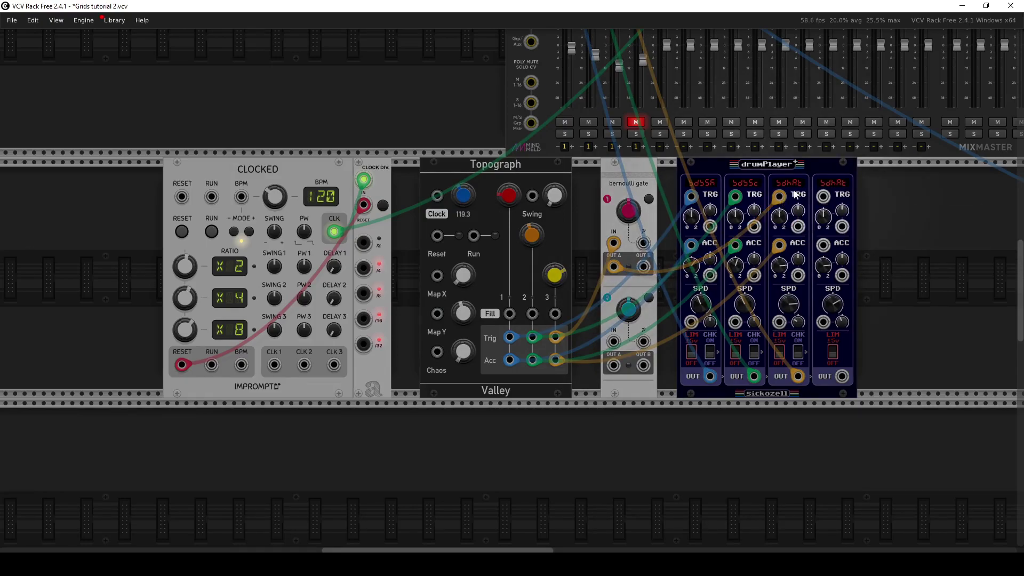
right_click(643, 266)
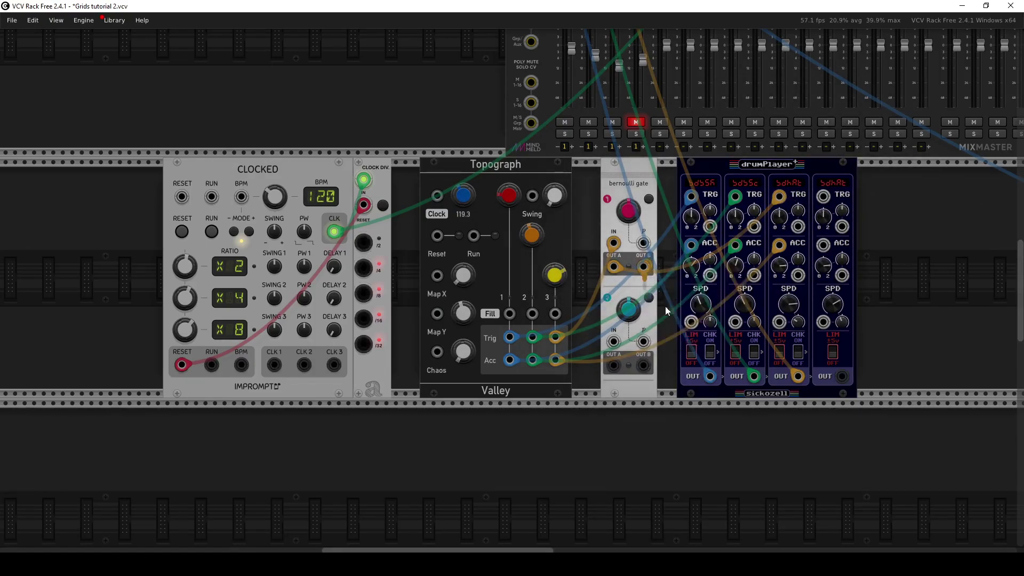
click(664, 306)
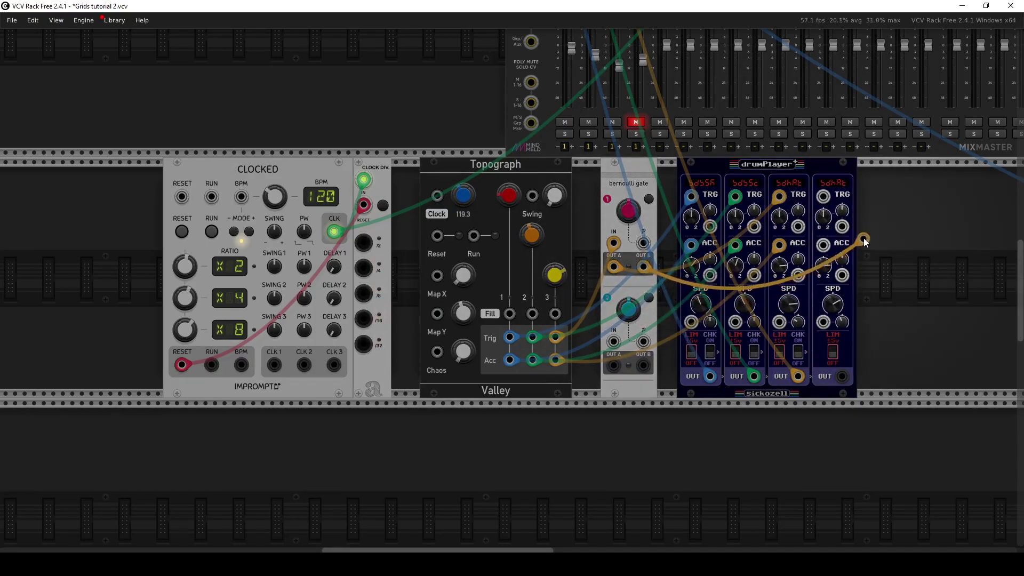
click(823, 197)
drag(810, 162, 804, 166)
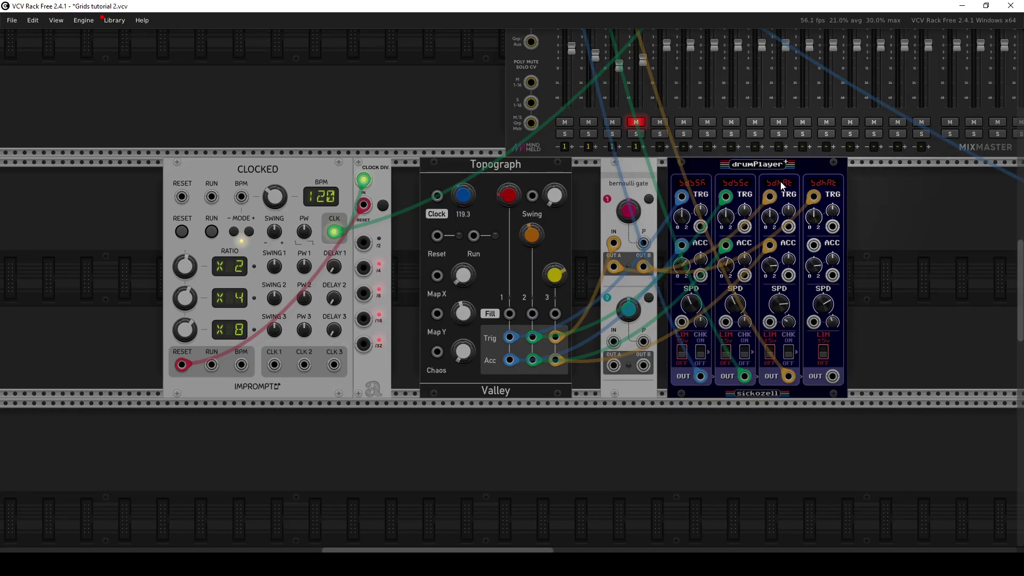
Move the mixer cable from drumPlayer's out #3 jack to the out #4 jack
mouse_move(823, 306)
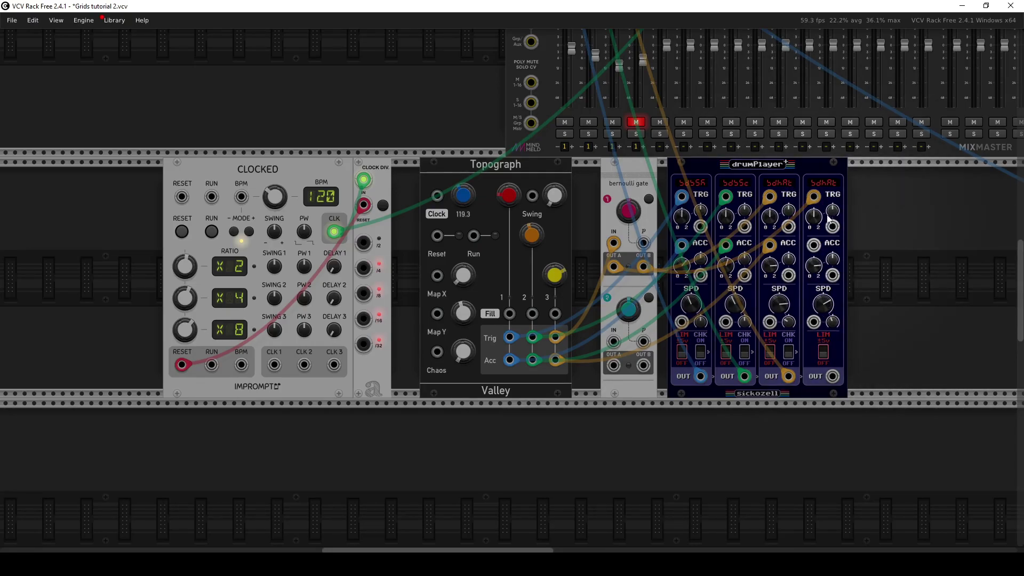
mouse_move(815, 220)
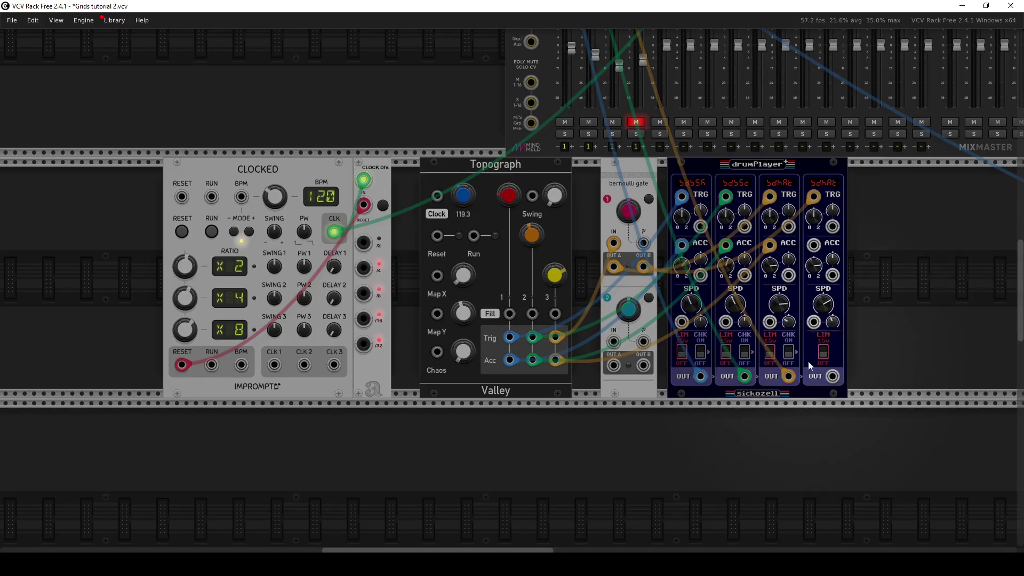
mouse_move(793, 379)
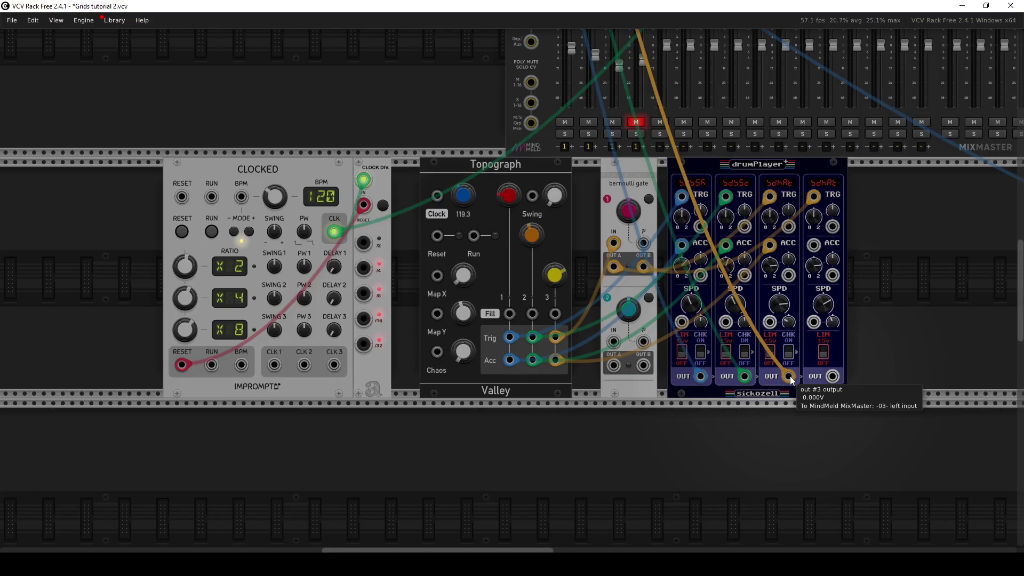
drag(790, 376, 832, 377)
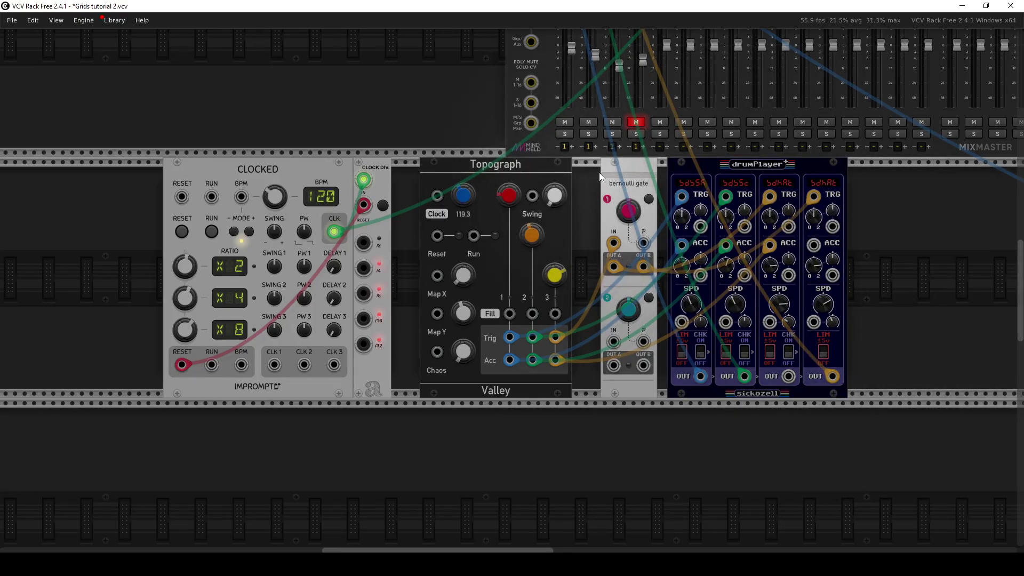
mouse_move(630, 213)
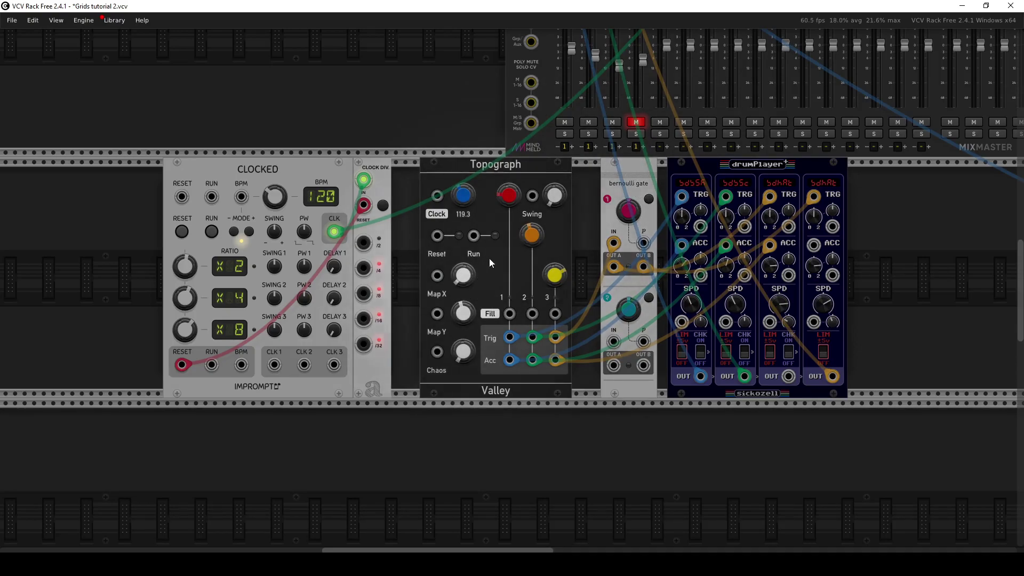
Run Topograph, solo mixer channel 3, and sweep Bernoulli channel 1 probability from 0% to 100%
click(496, 237)
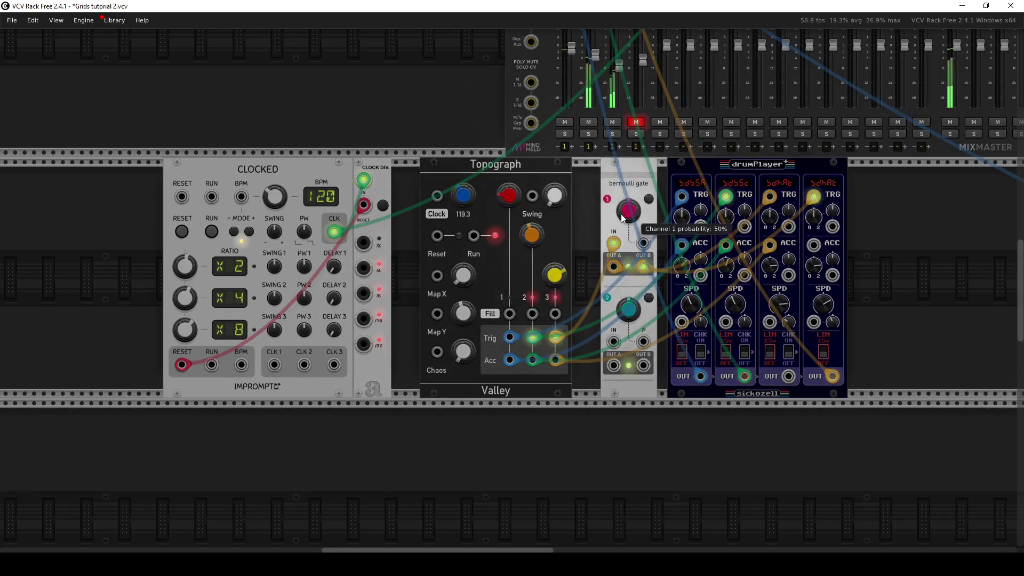
click(613, 133)
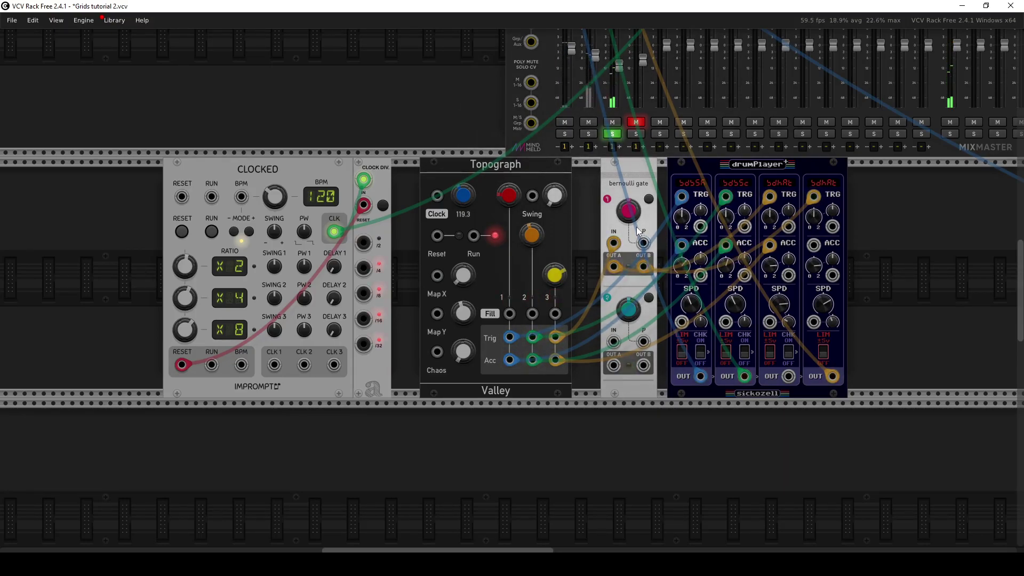
mouse_move(636, 226)
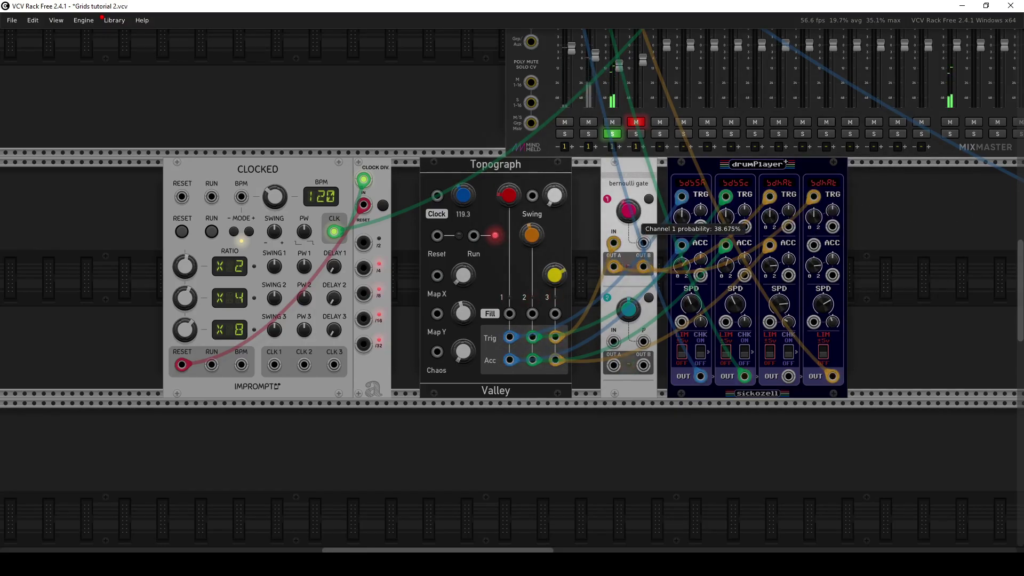
drag(636, 223, 636, 261)
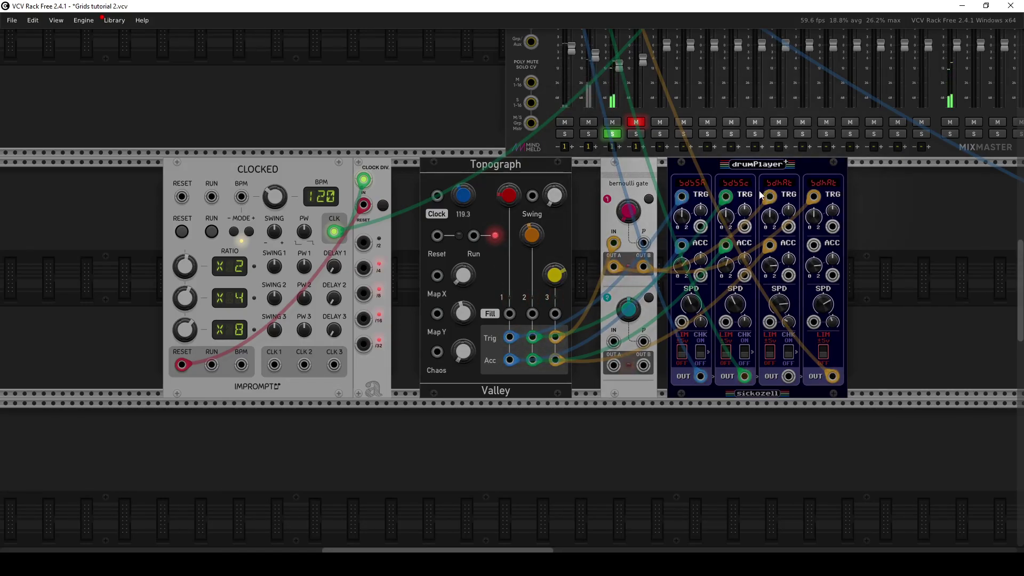
click(634, 218)
drag(641, 224, 641, 160)
Lower the Bernoulli channel 1 probability to about 36% and un-solo mixer channel 3
mouse_move(830, 311)
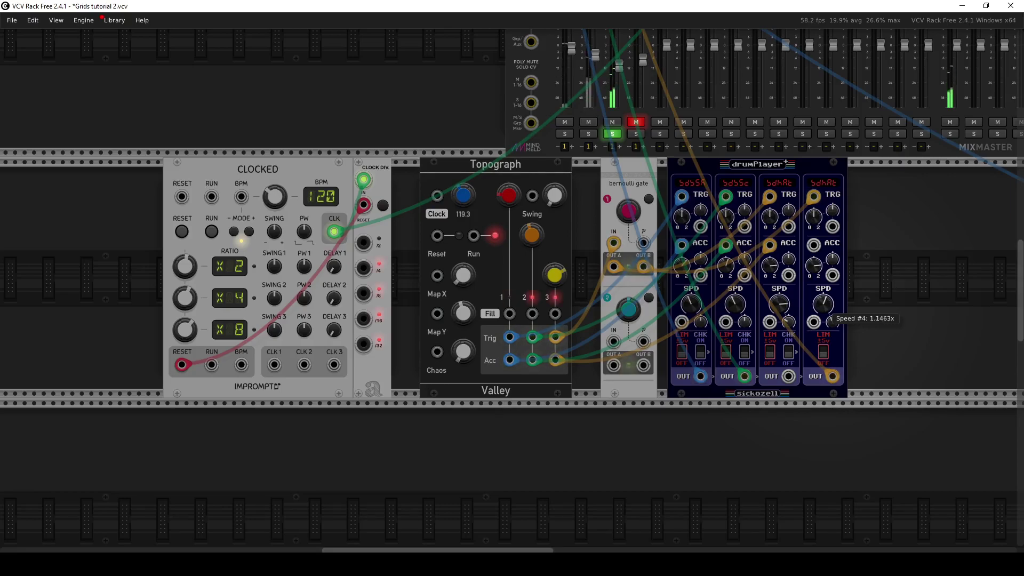
mouse_move(635, 214)
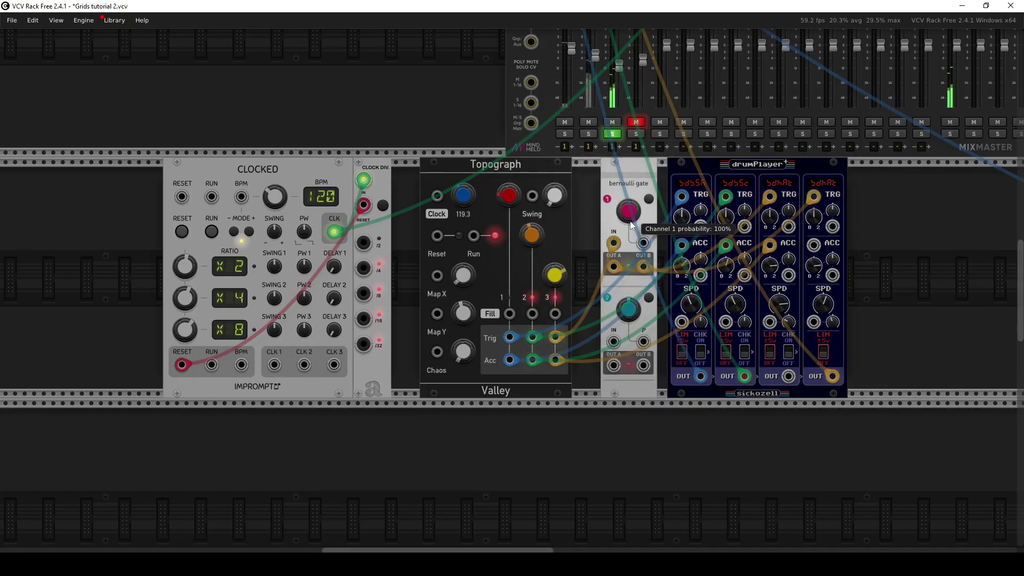
drag(630, 221, 631, 272)
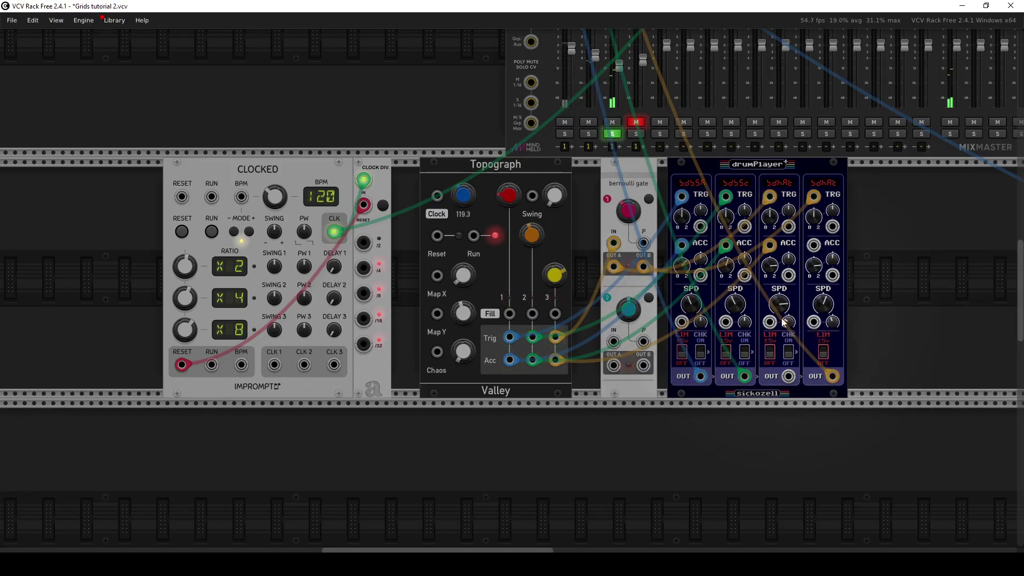
mouse_move(618, 212)
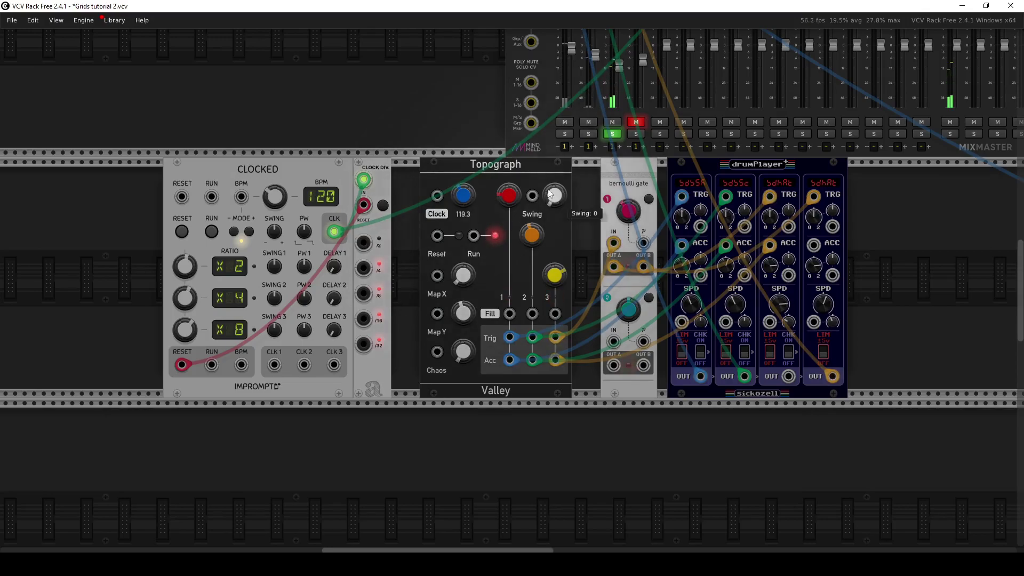
click(614, 134)
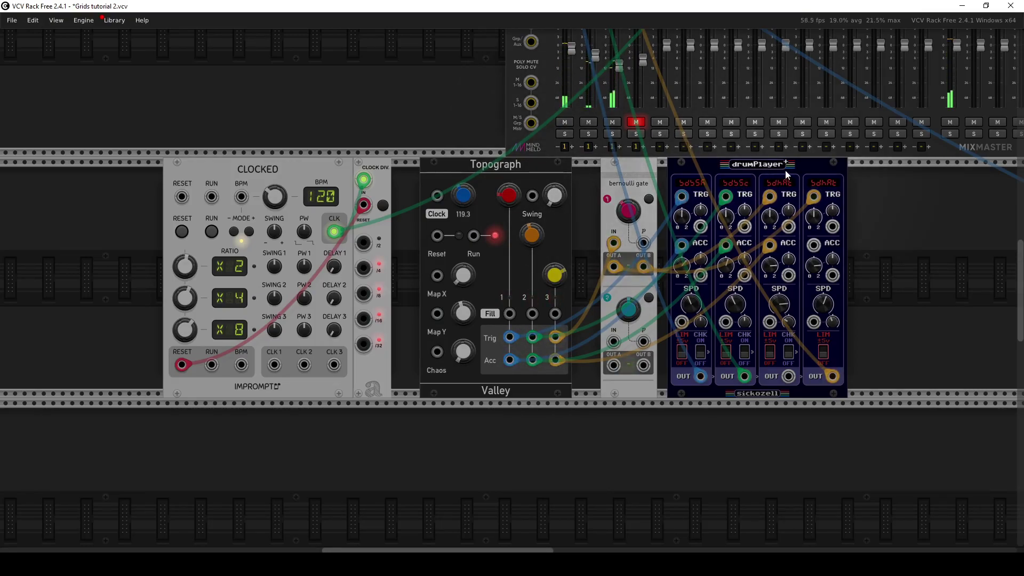
Shift drumPlayer, Bernoulli gate and Topograph right, and Clocked and Clock Div left
drag(789, 171, 825, 169)
drag(616, 184, 651, 183)
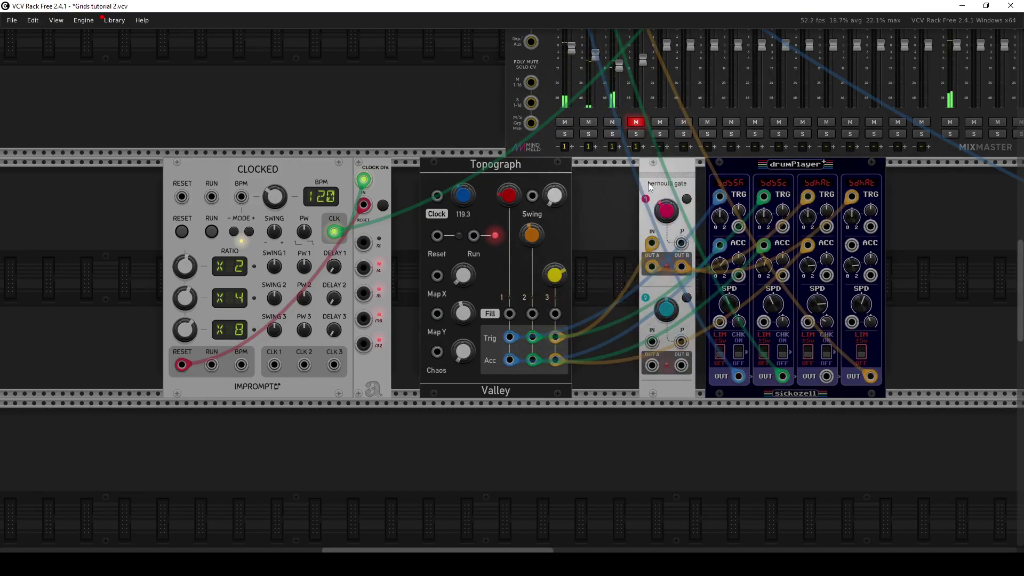
drag(550, 171, 594, 171)
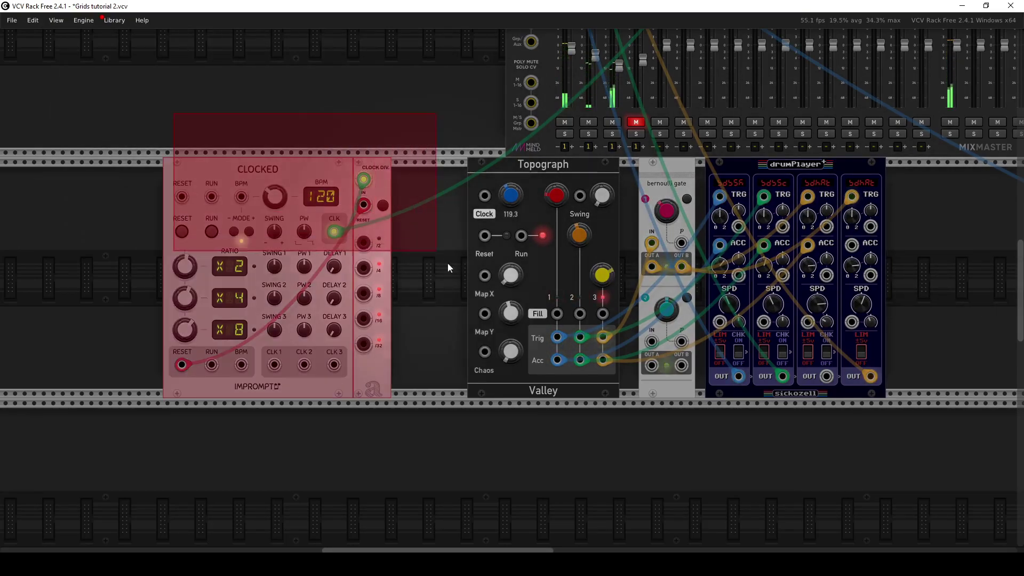
drag(456, 276, 452, 270)
drag(389, 194, 280, 170)
click(382, 245)
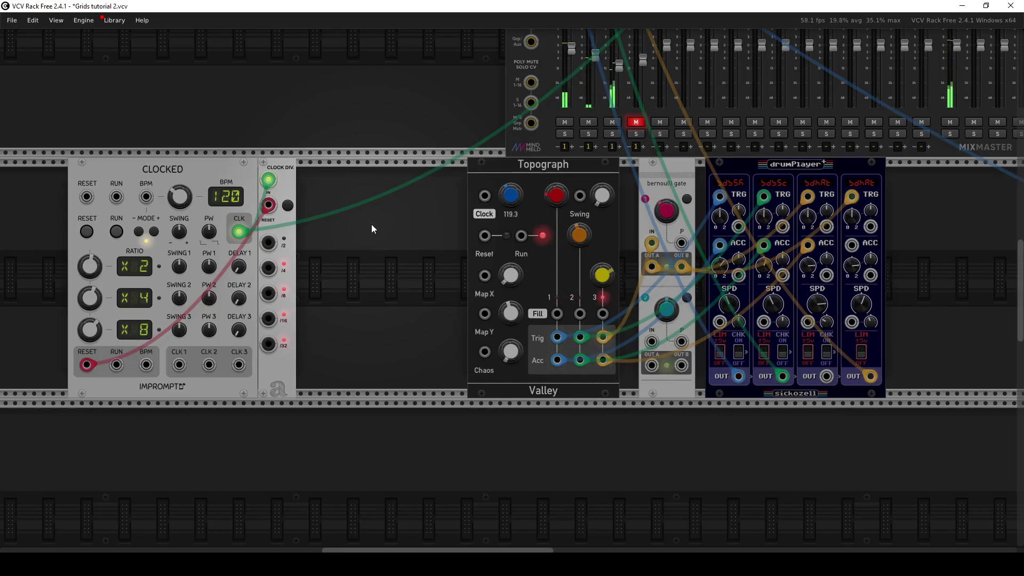
Search the module browser for 8VERT and place it in the freed space
right_click(376, 226)
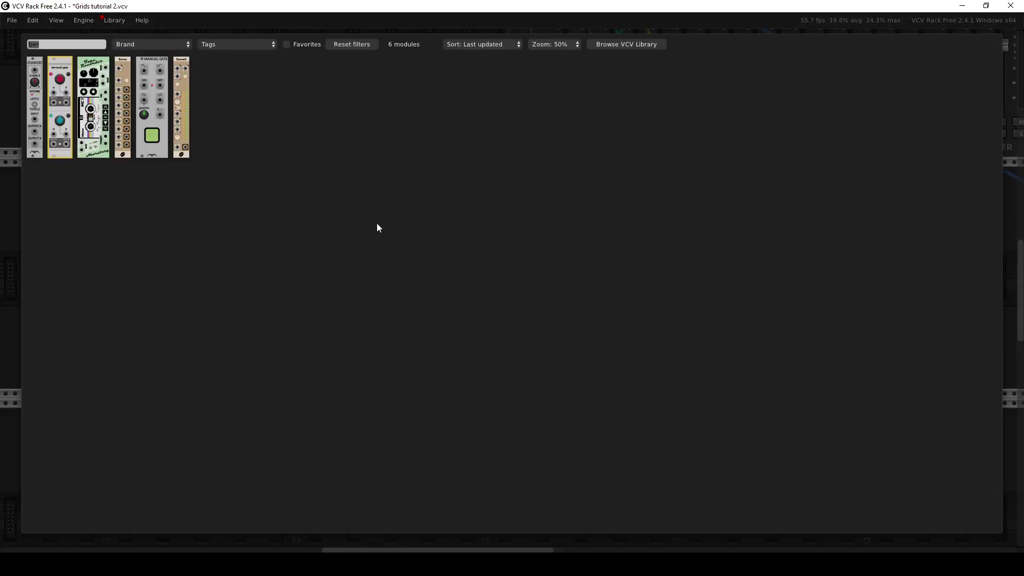
text(8verty)
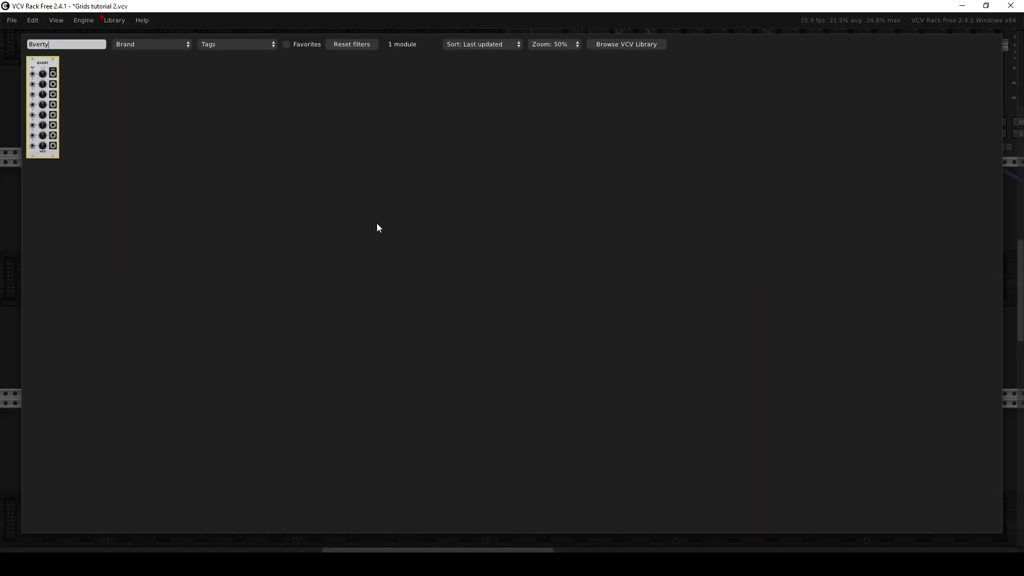
key(BackSpace)
key(BackSpace)
key(BackSpace)
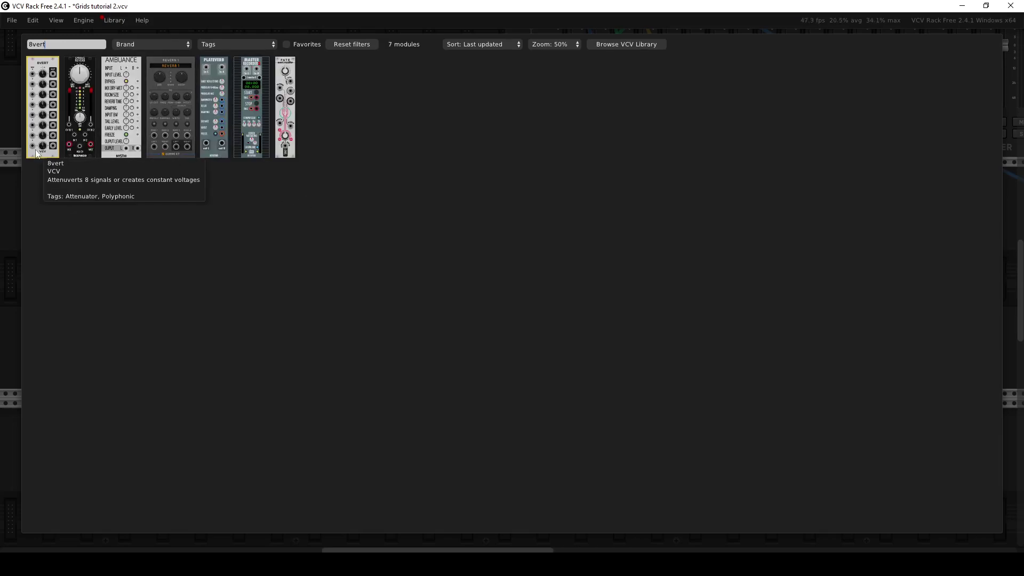
drag(43, 144, 271, 171)
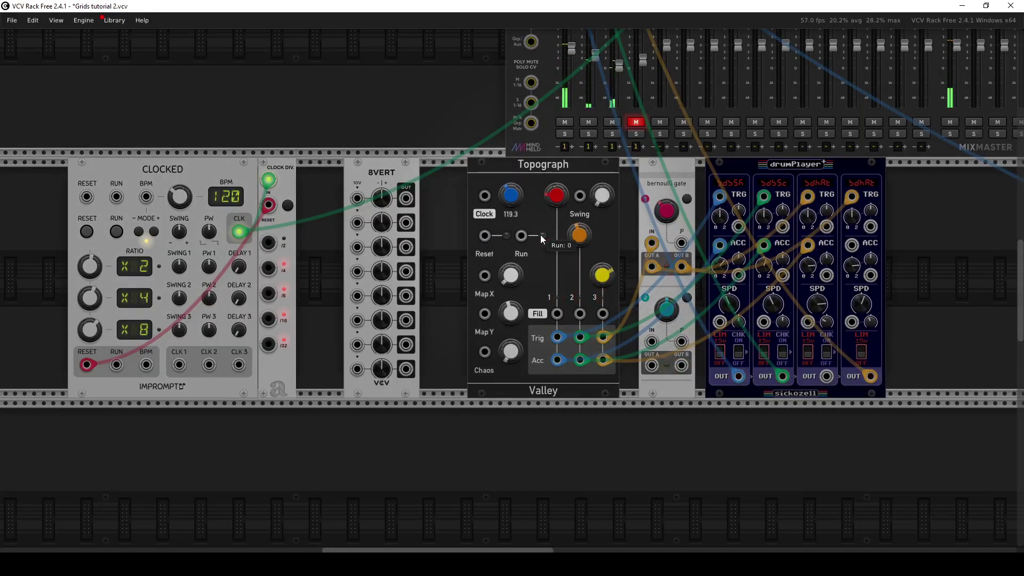
Patch Clocked's master clock output into Topograph's clock input
right_click(244, 234)
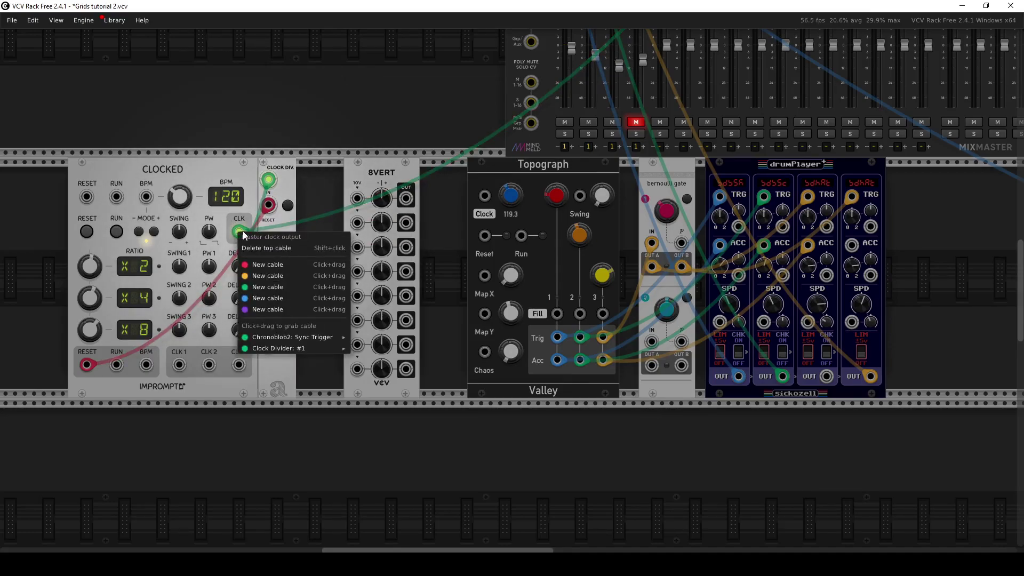
click(224, 353)
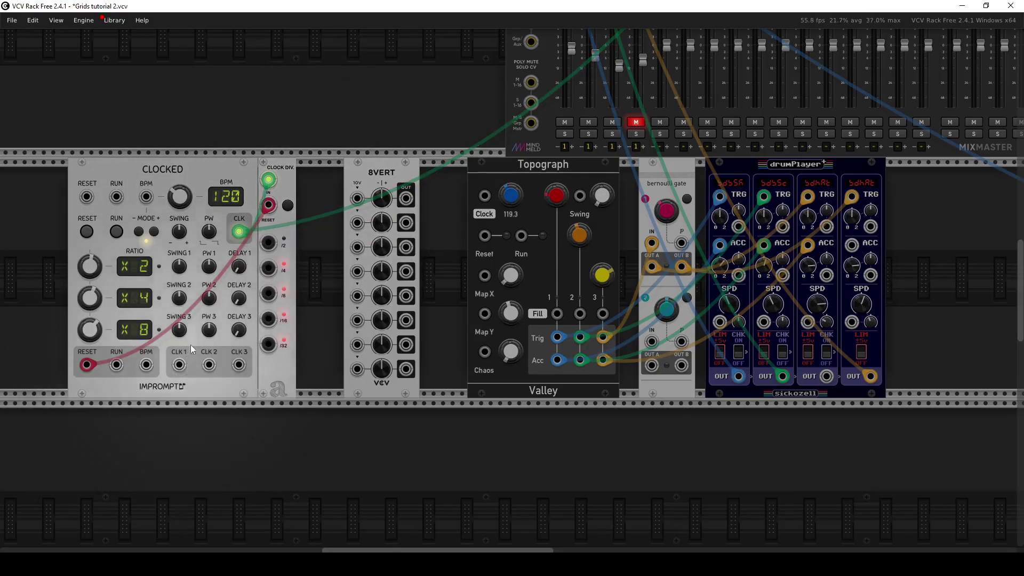
drag(209, 364, 484, 197)
drag(239, 231, 484, 197)
mouse_move(521, 209)
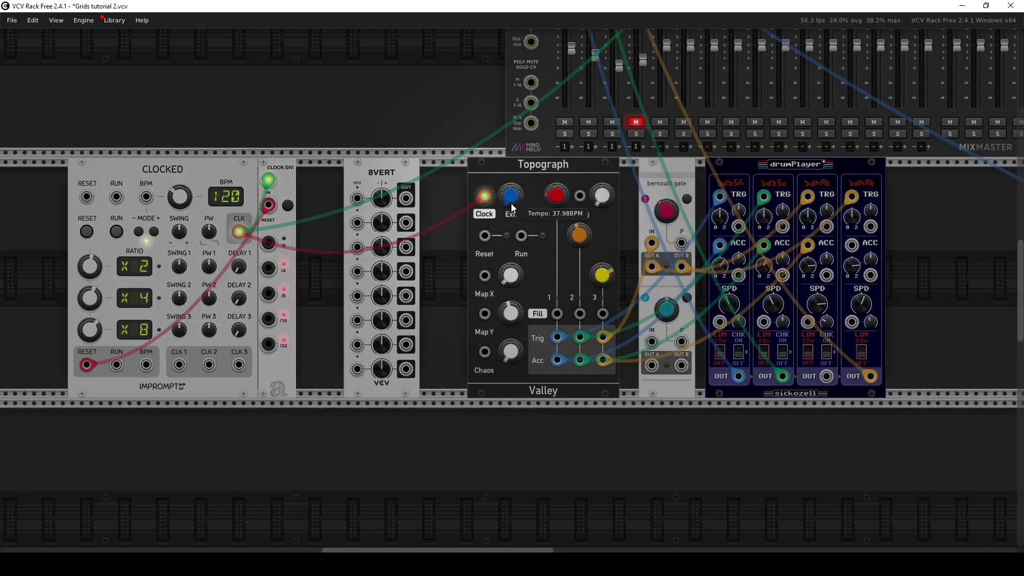
click(542, 235)
drag(568, 168, 559, 168)
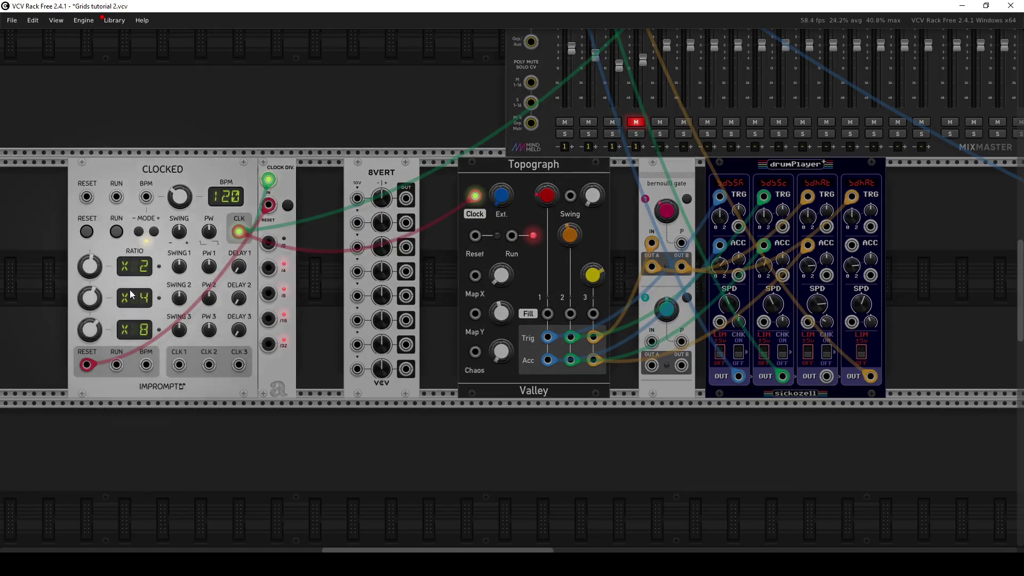
Cable Clocked's run output to Topograph's Run input, start both, and remove the master clock cable
drag(116, 364, 86, 365)
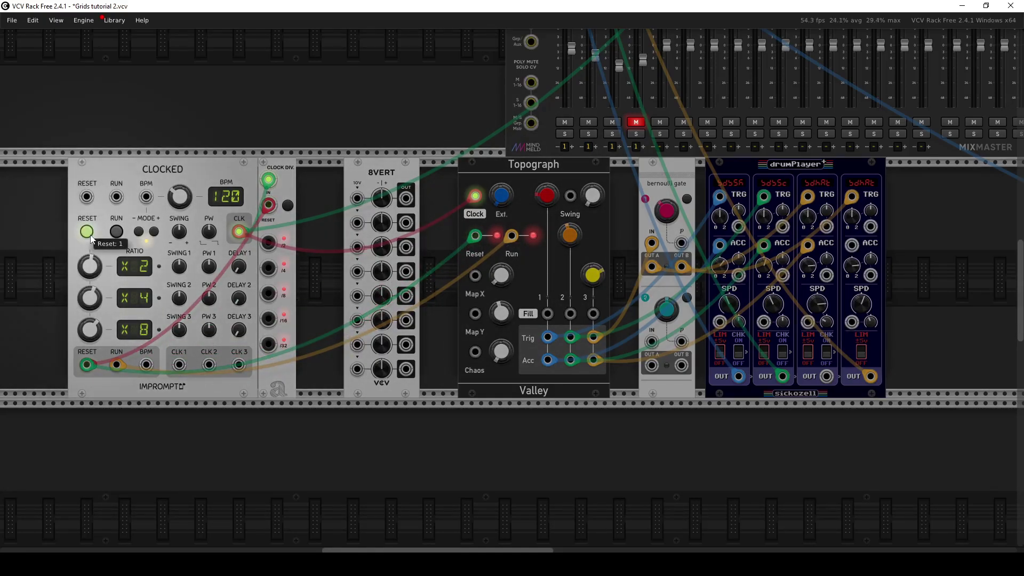
click(117, 232)
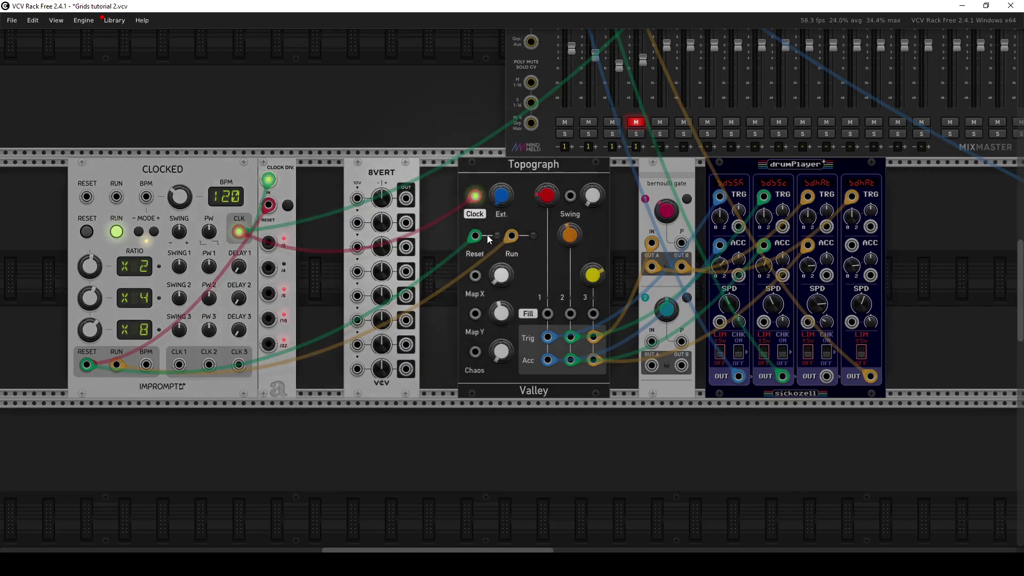
click(532, 236)
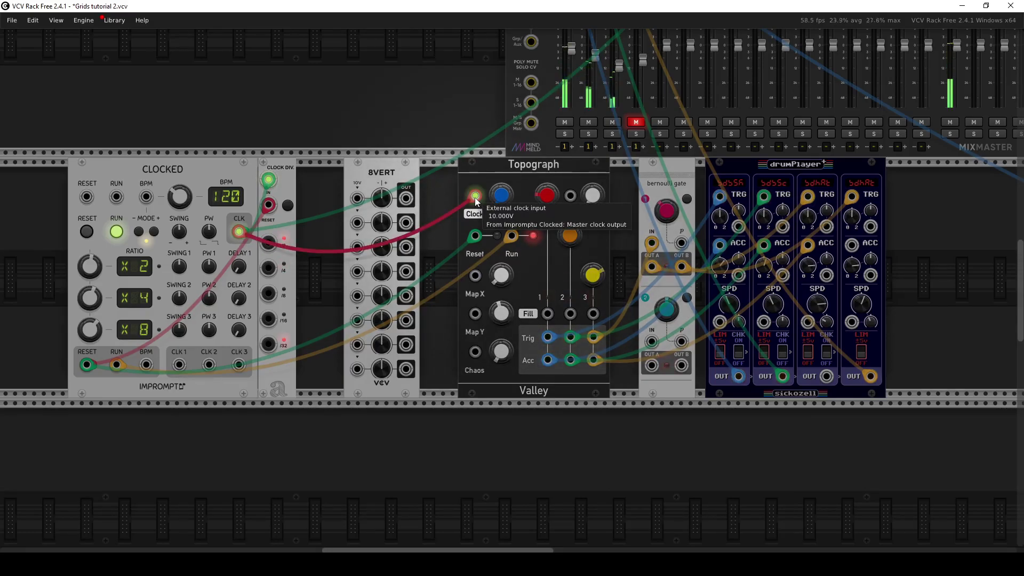
drag(474, 198, 208, 365)
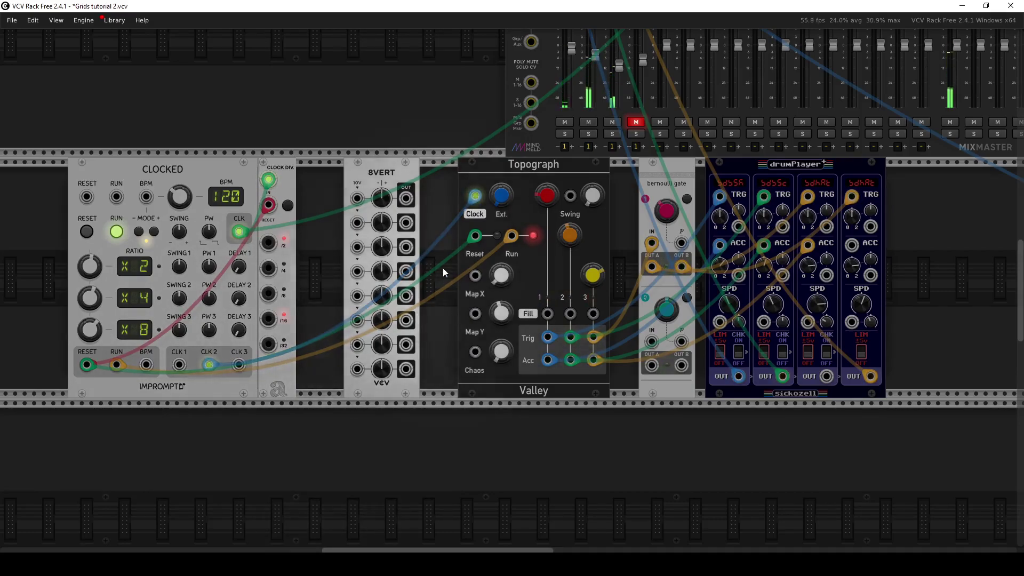
right_click(523, 212)
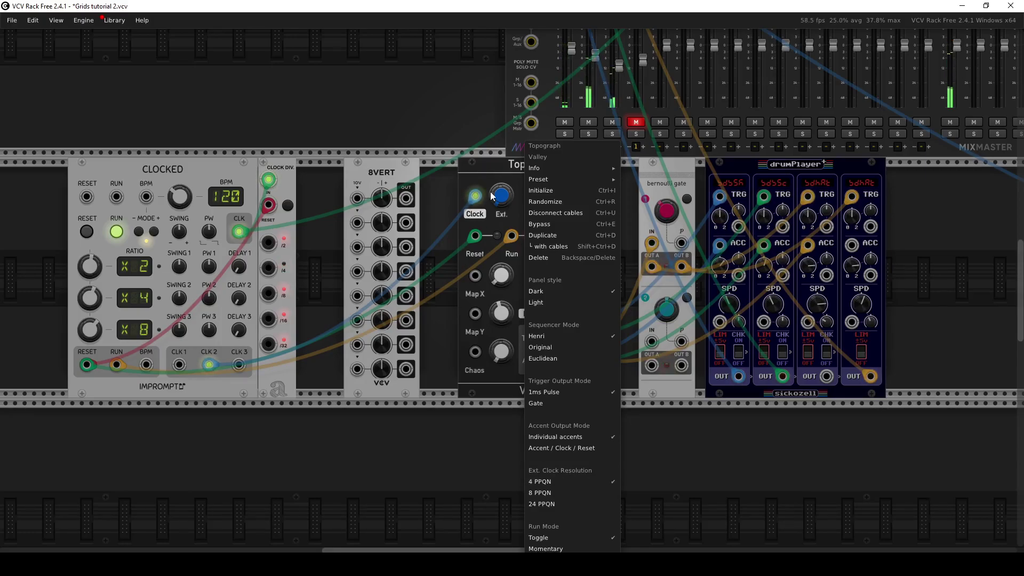
click(490, 175)
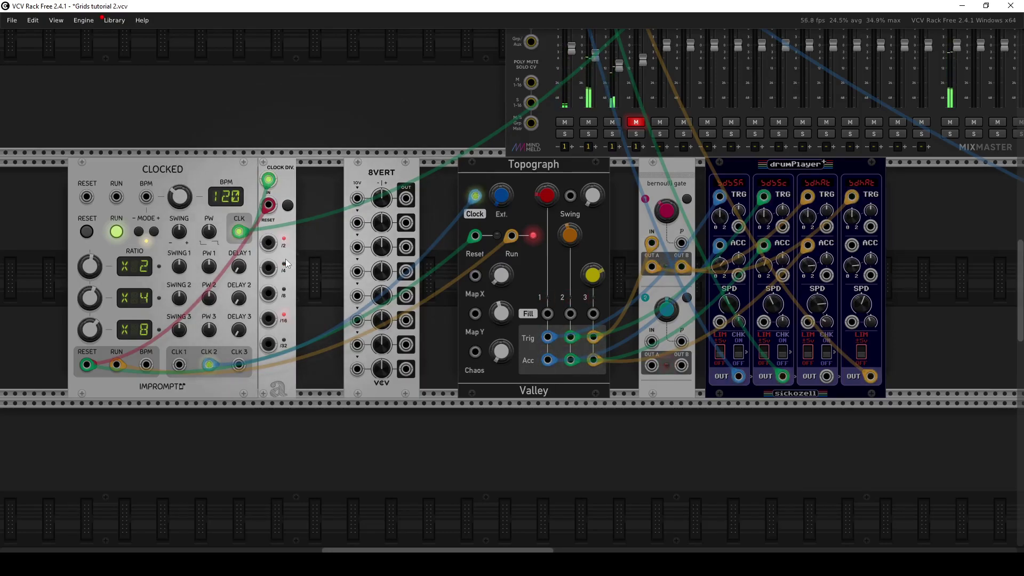
Route the clock divider's /4 output through 8VERT row 8 into Topograph's hi-hat density input
drag(271, 272, 357, 369)
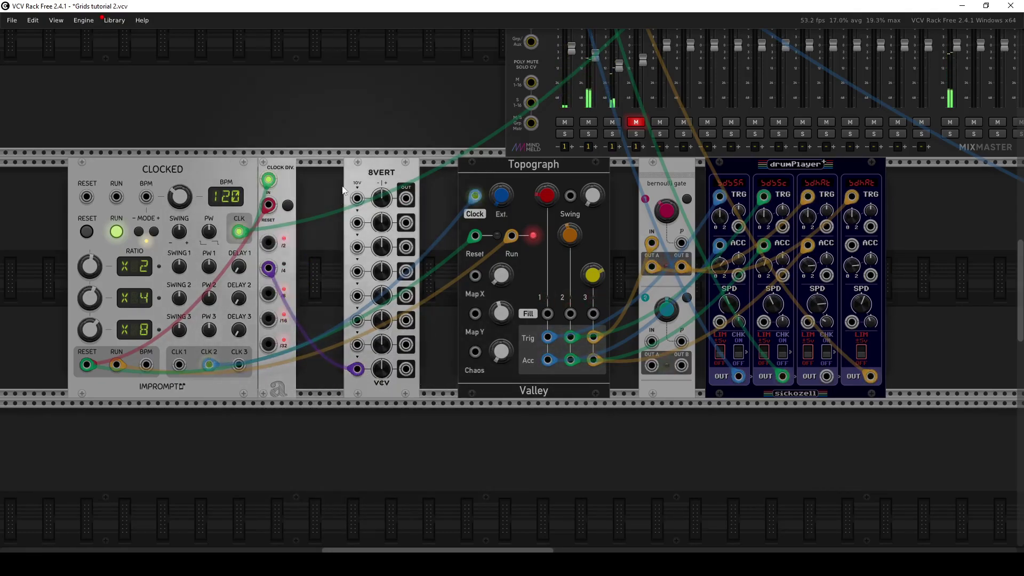
drag(392, 173, 405, 170)
drag(416, 369, 594, 319)
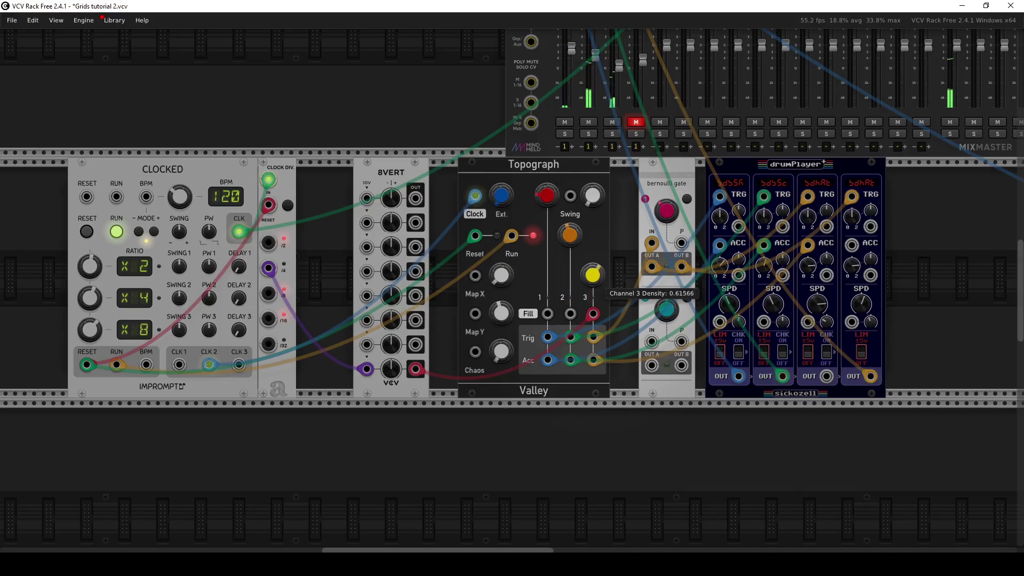
Lower channel 3 density to about 0.57 and set 8VERT row 8 gain to about a third
drag(592, 275, 593, 280)
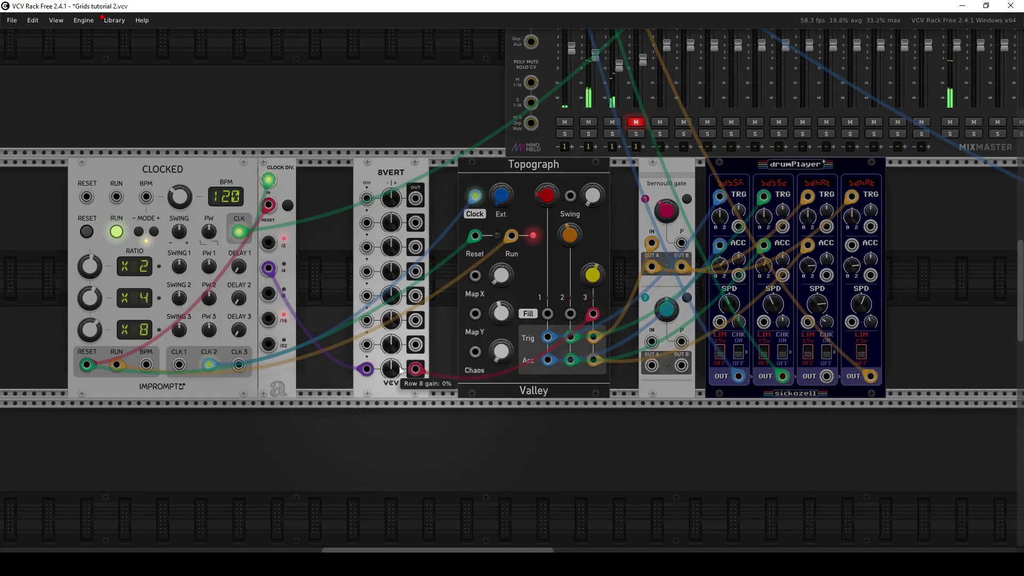
drag(391, 369, 391, 367)
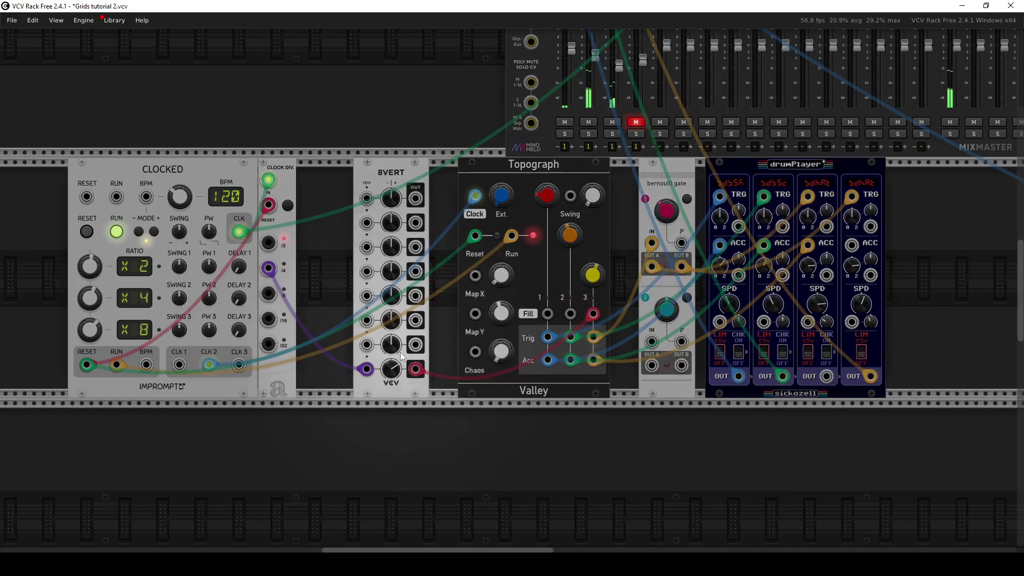
drag(391, 369, 390, 372)
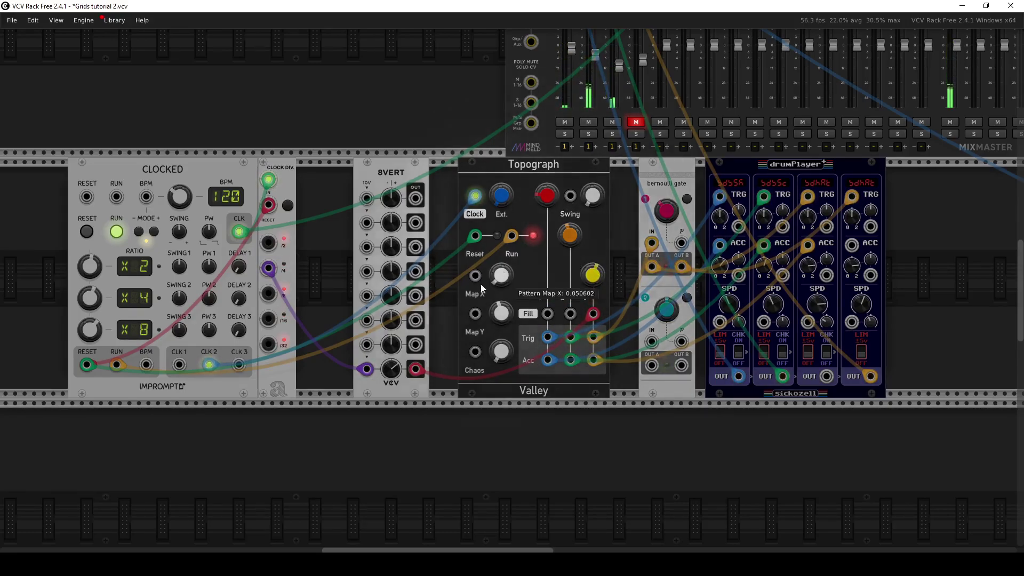
mouse_move(265, 271)
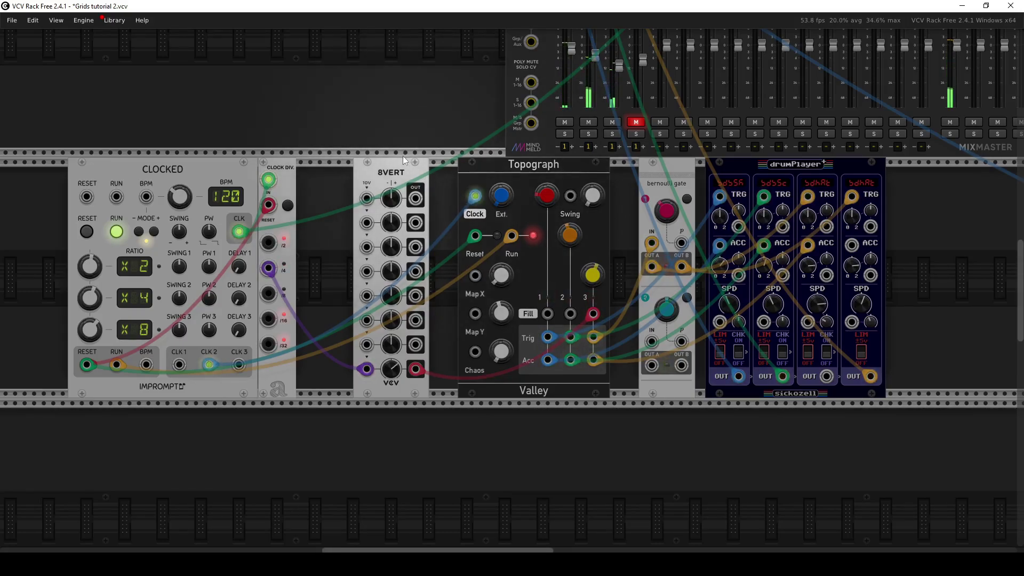
Move 8VERT left and shift Topograph, Bernoulli gate and drumPlayer right to open space
drag(384, 169, 346, 169)
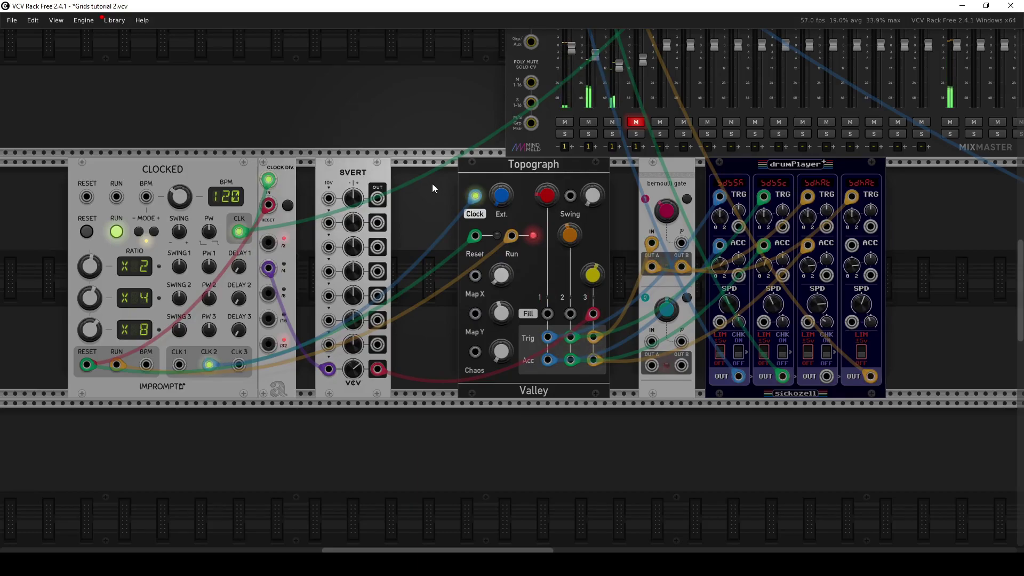
drag(456, 187, 839, 212)
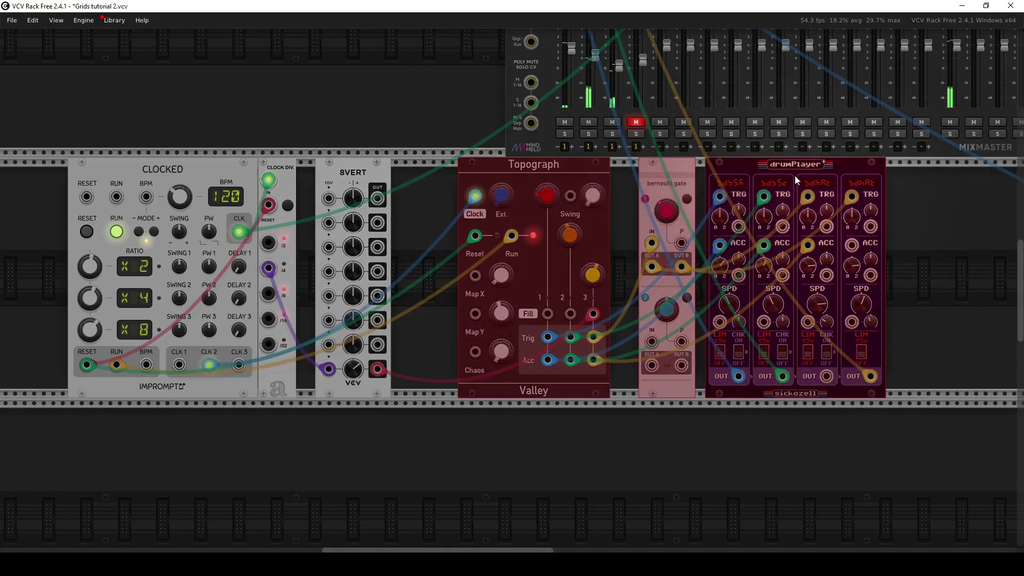
drag(794, 175, 912, 174)
click(553, 176)
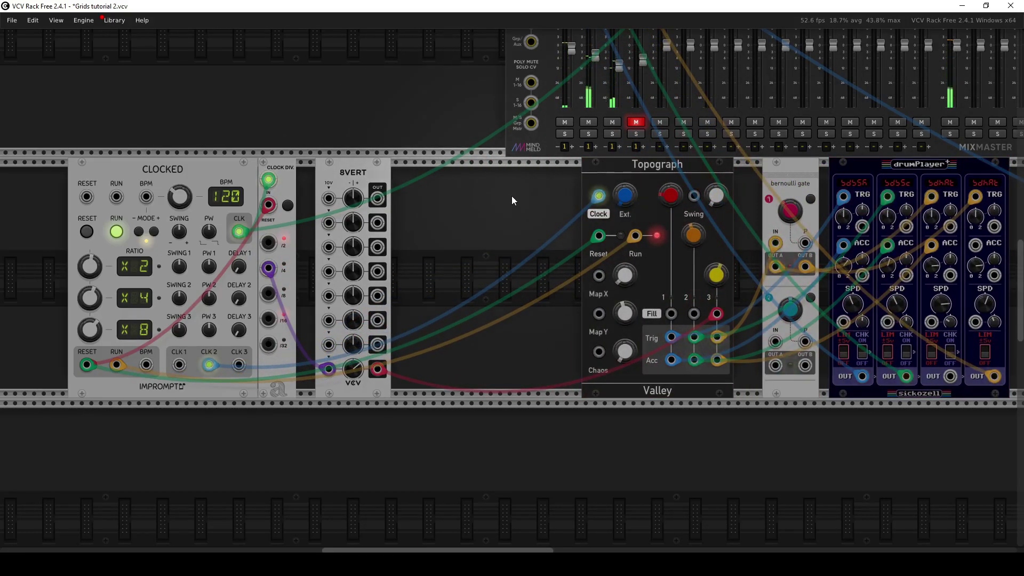
Search 'sequen' and place a Sequential Switch 8->1 beside 8VERT, checking its module info
right_click(439, 196)
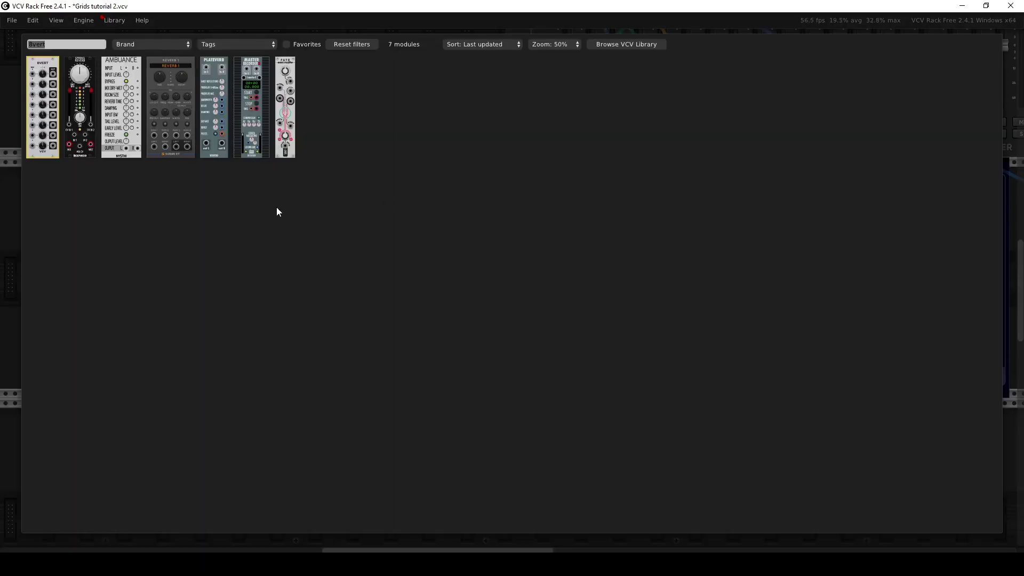
text(seqqu)
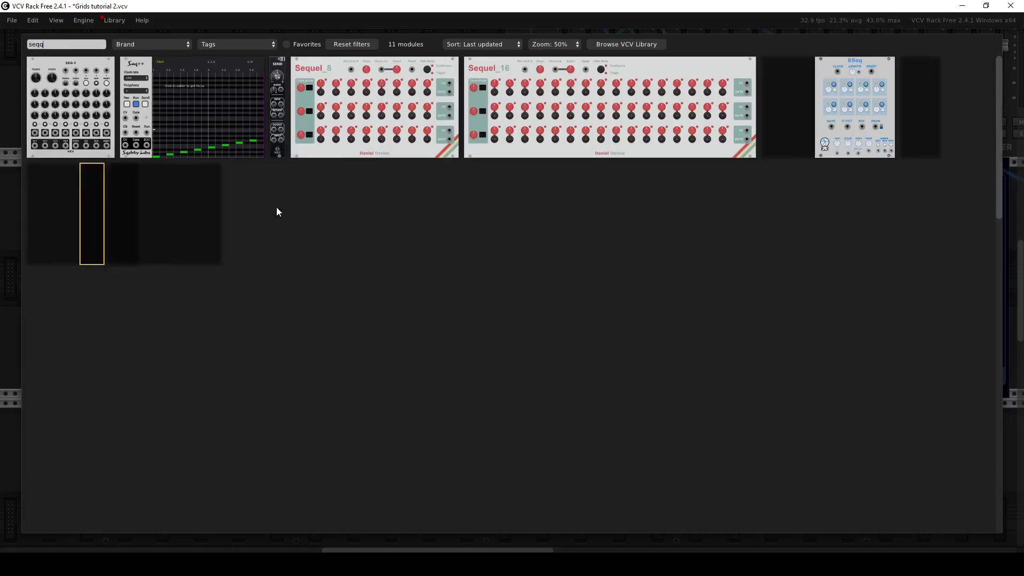
key(BackSpace)
key(BackSpace)
text(uen)
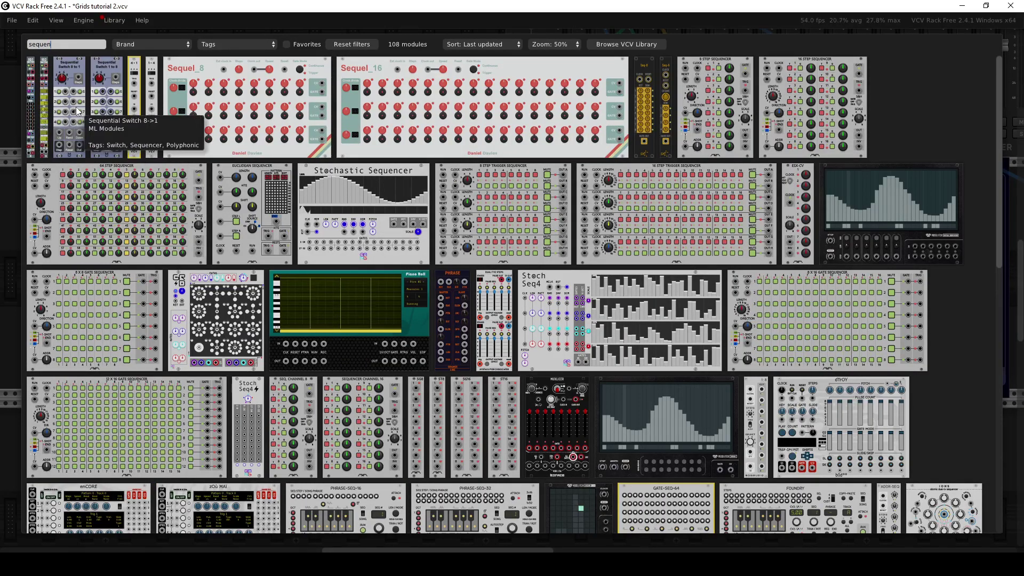
drag(72, 111, 498, 191)
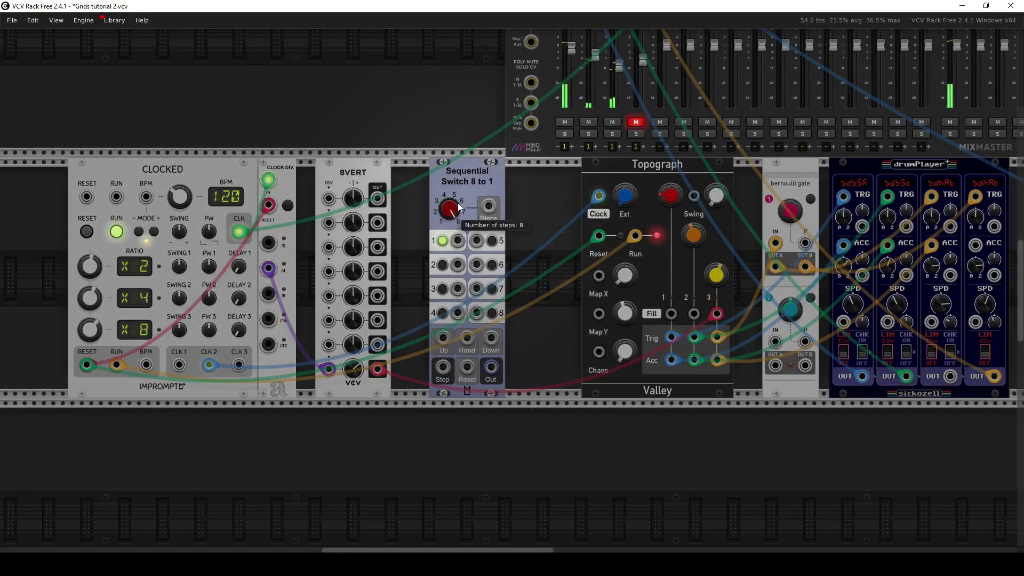
right_click(484, 180)
mouse_move(509, 208)
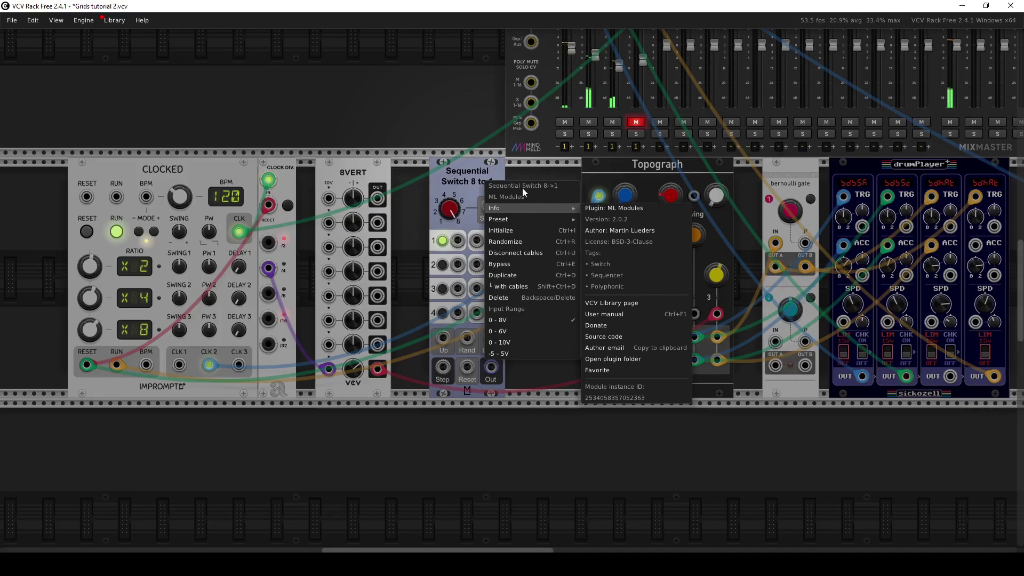
click(424, 97)
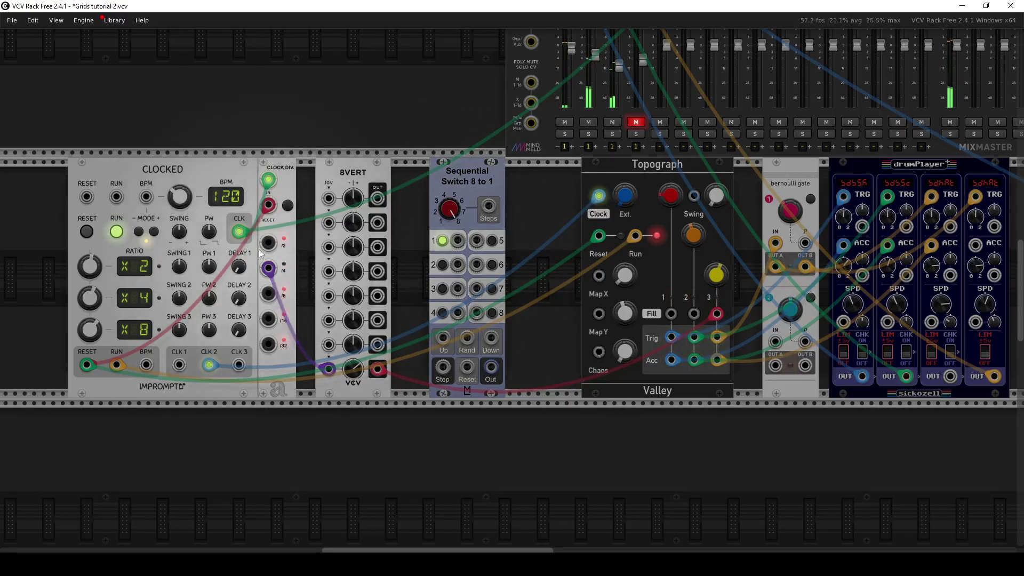
Cable Clock Div's /2 output into the Sequential Switch's Up input and nudge the switch left
drag(269, 242, 87, 364)
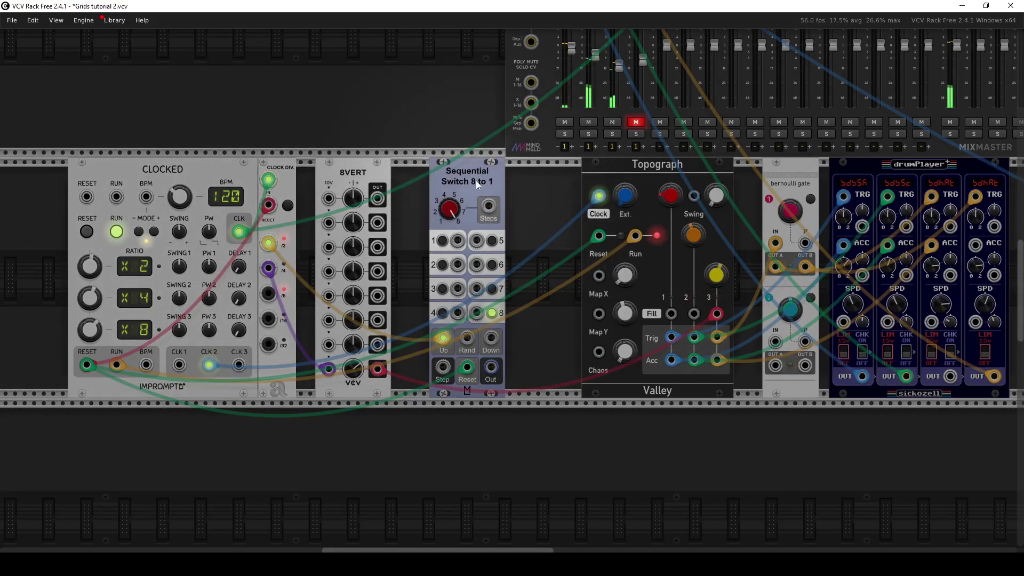
drag(463, 169, 454, 169)
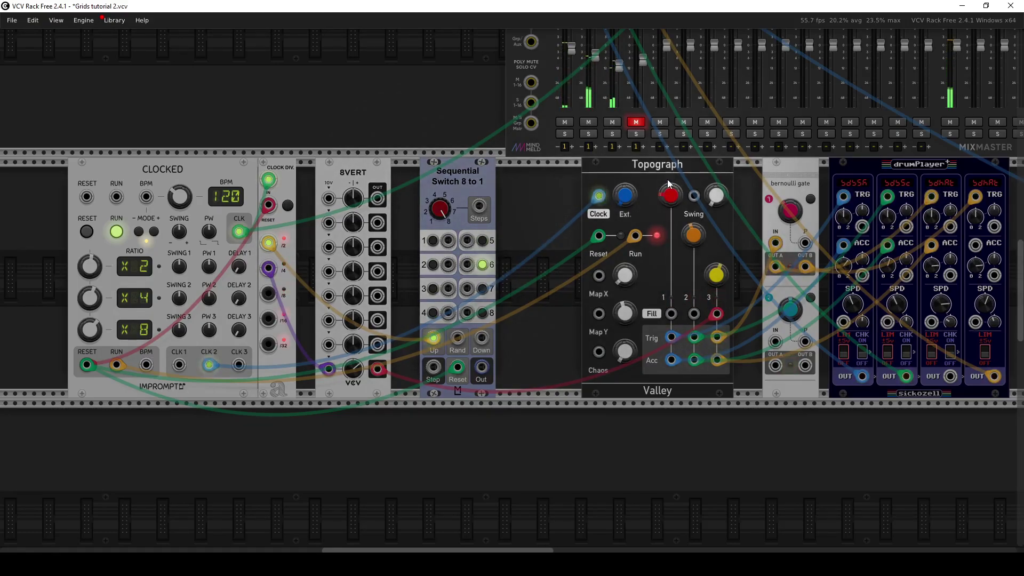
Patch 8VERT row 1 into switch step 8 and the switch output into Topograph's snare density
drag(610, 219, 572, 219)
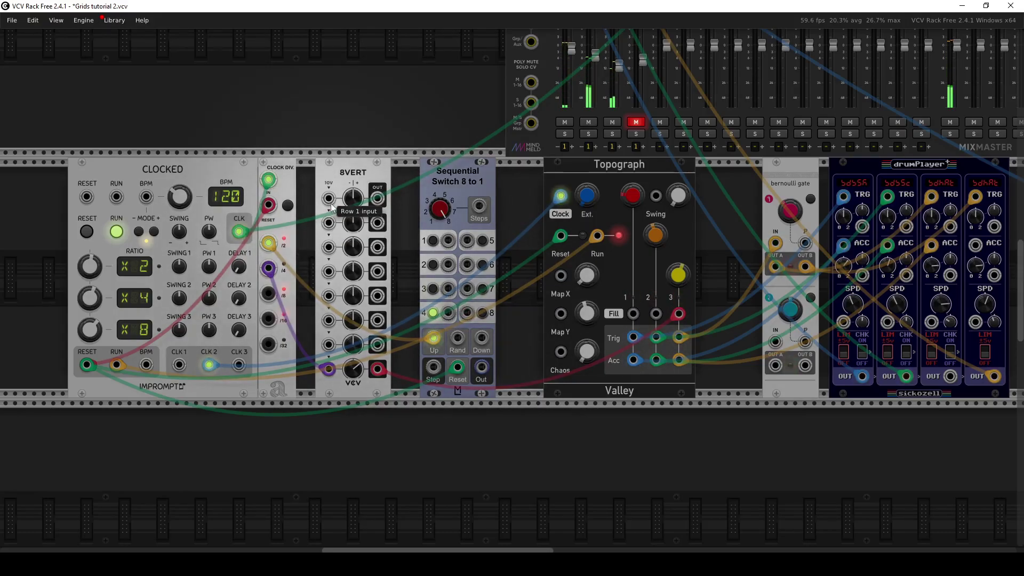
drag(377, 199, 465, 315)
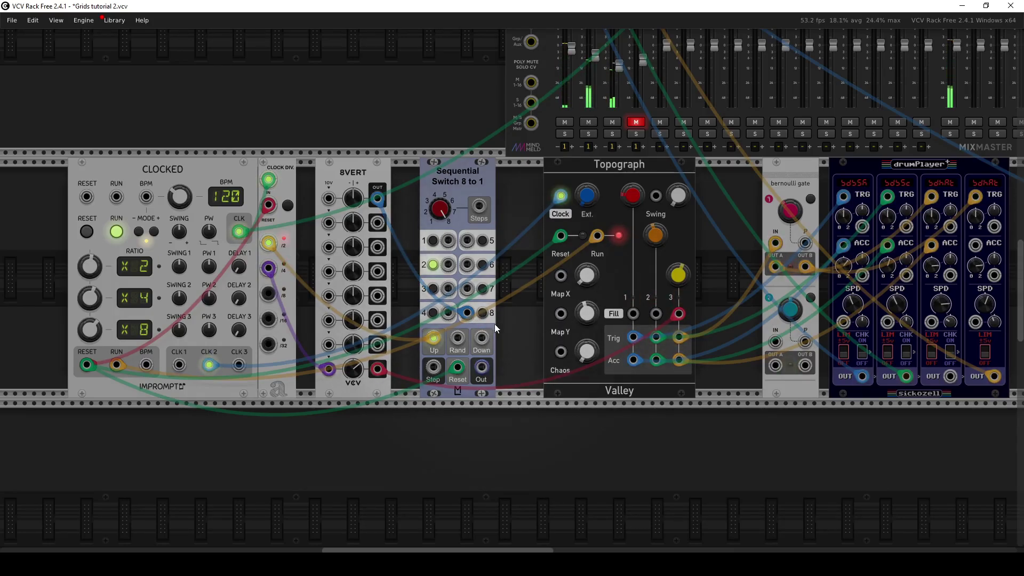
drag(481, 368, 656, 313)
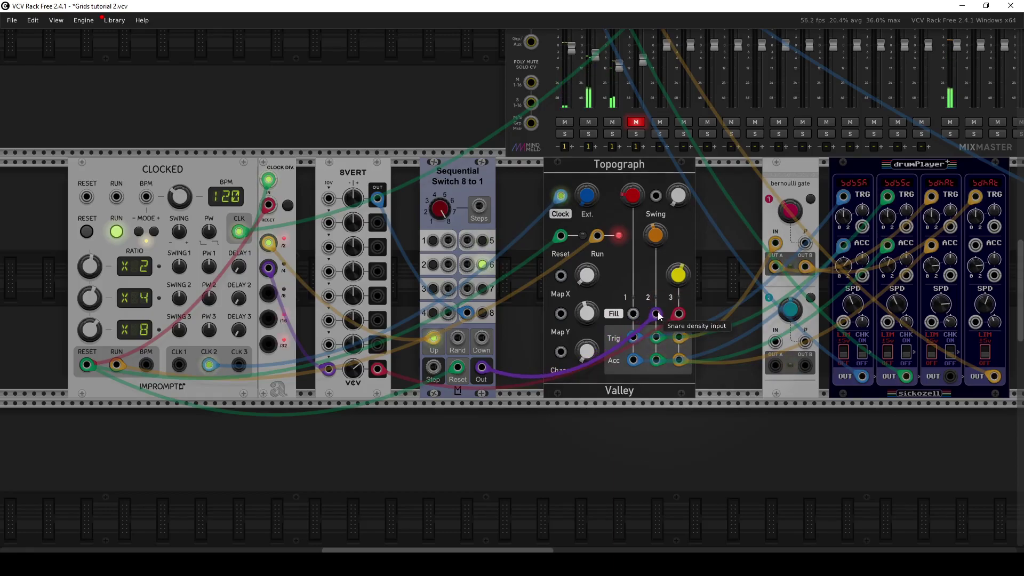
drag(647, 180, 630, 181)
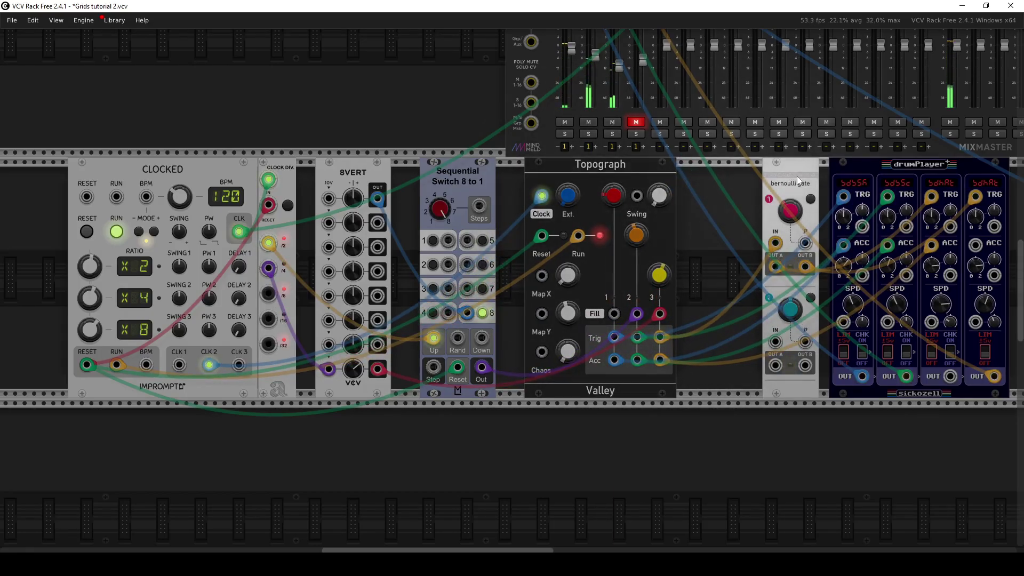
drag(796, 180, 778, 182)
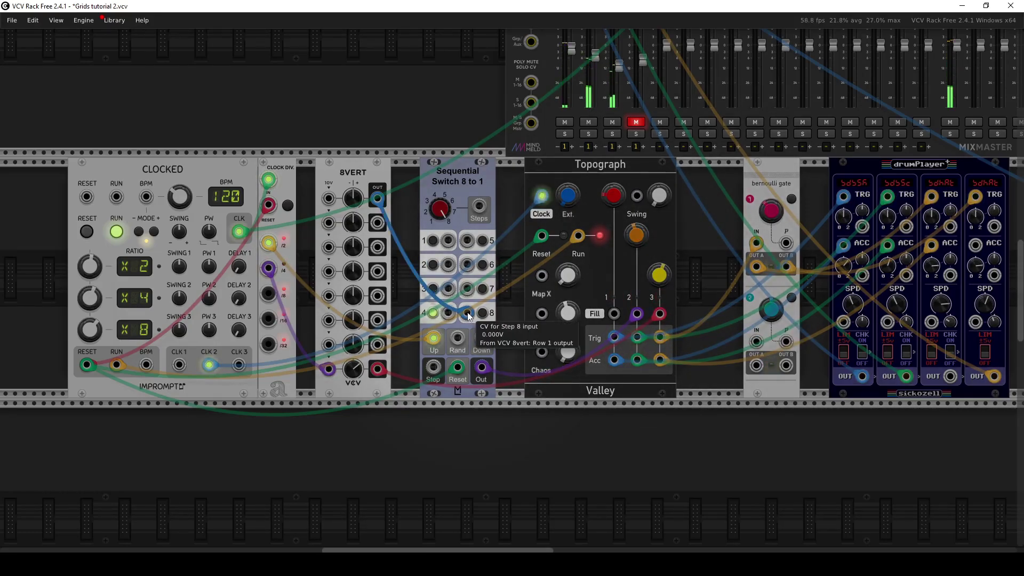
Adjust 8VERT row 1, move the step 8 cable to row 2, and set row 2 to about 4.19 V
mouse_move(352, 198)
mouse_down()
mouse_move(353, 189)
mouse_move(363, 203)
mouse_up()
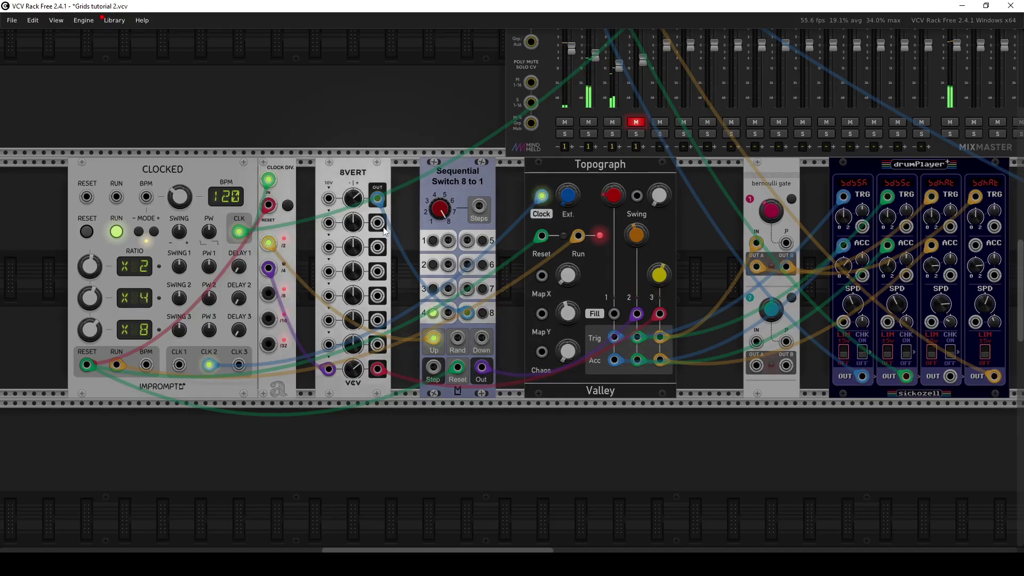
drag(377, 199, 448, 312)
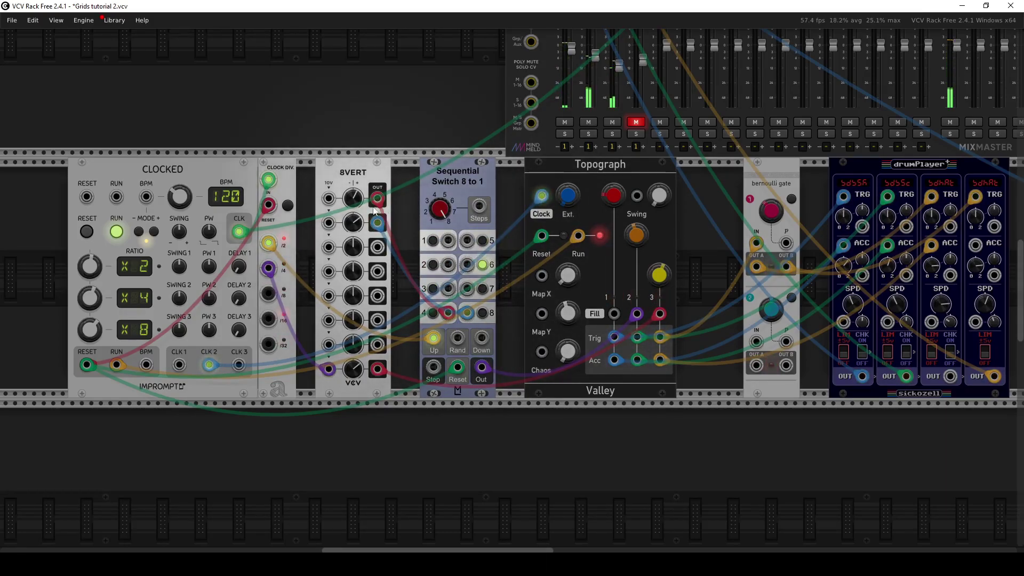
drag(358, 233, 358, 233)
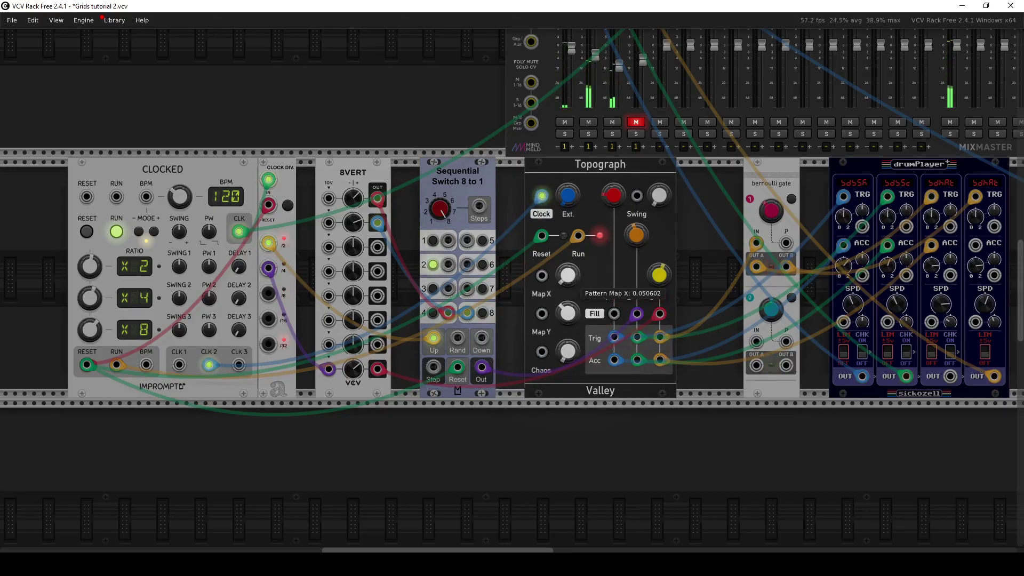
Raise Topograph's Map X to about 0.41 and slightly lower the channel 2 snare density
drag(567, 313, 568, 301)
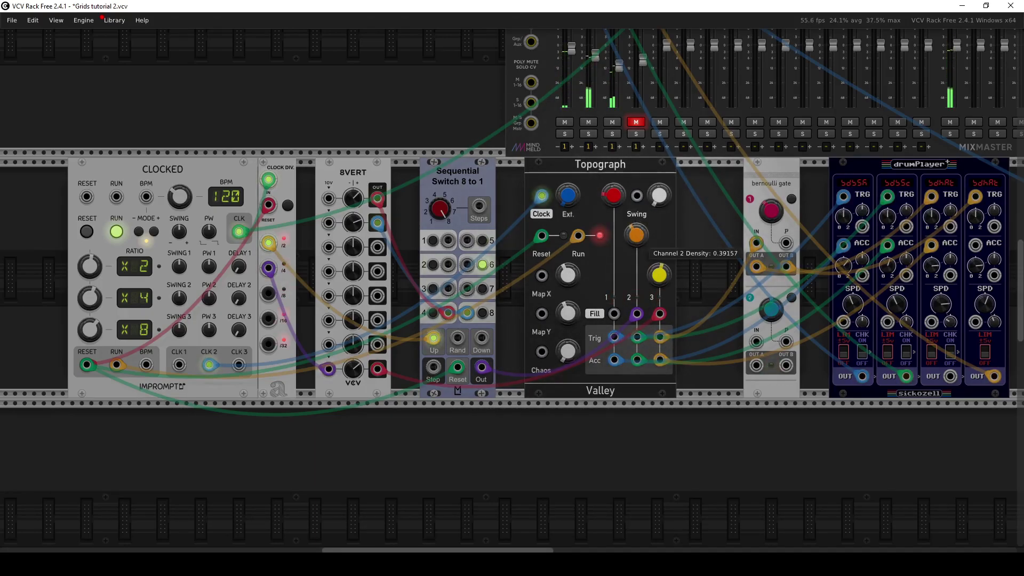
drag(637, 234, 638, 234)
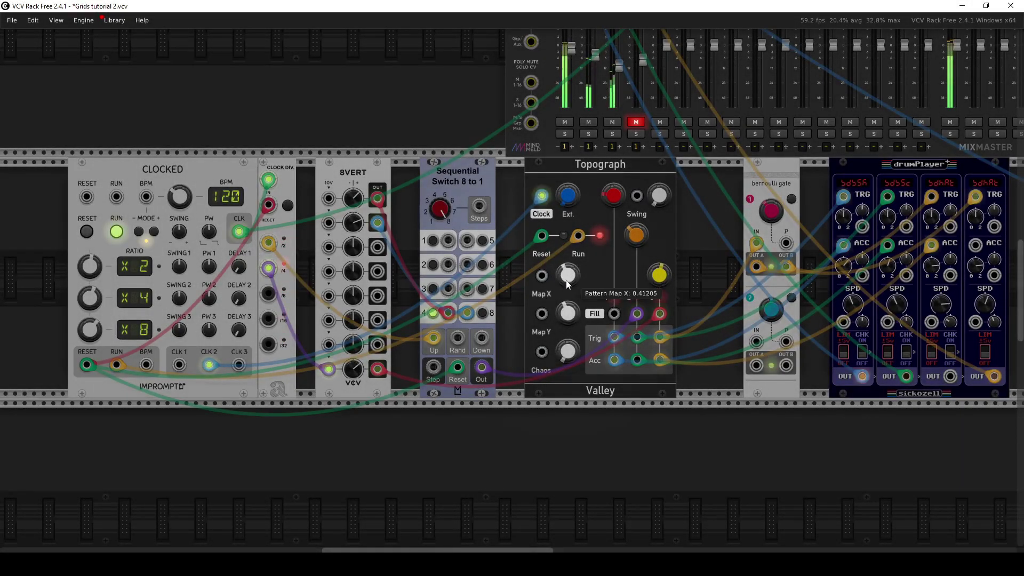
Add pattern chaos on Topograph, then pull it back to a small amount around 0.17
mouse_move(567, 352)
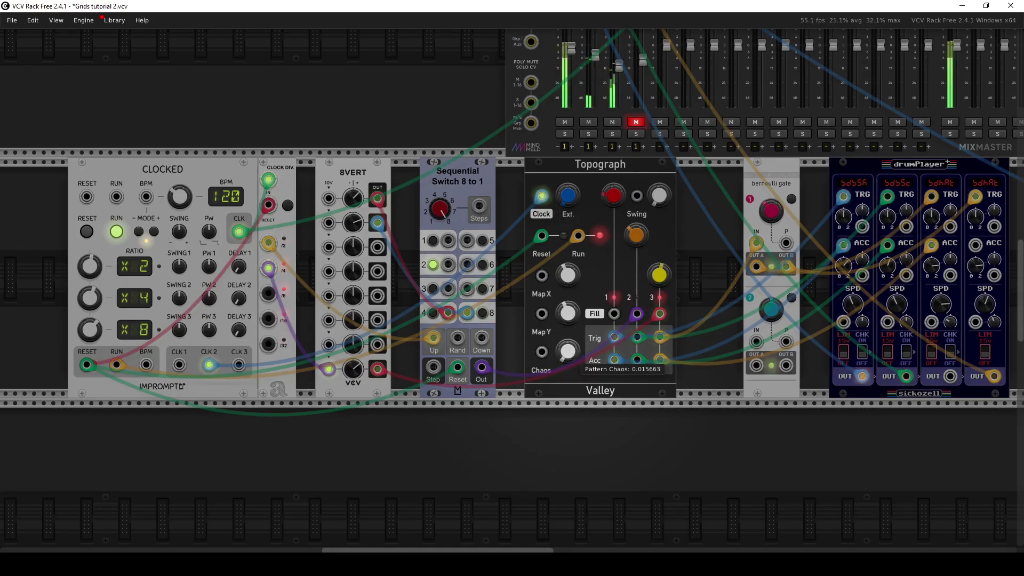
drag(572, 357, 569, 341)
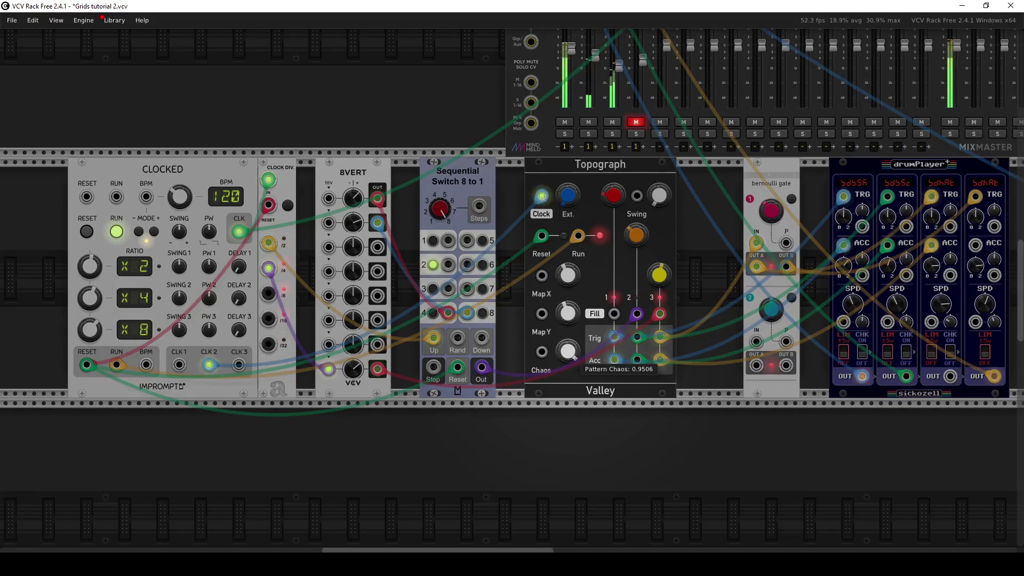
mouse_move(567, 350)
mouse_down()
mouse_move(567, 368)
mouse_move(569, 358)
mouse_up()
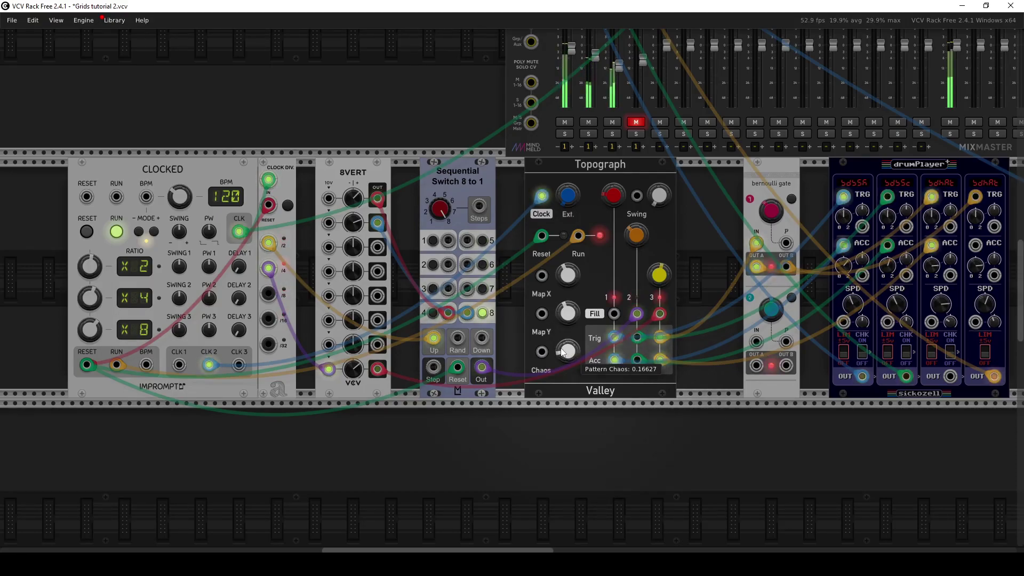